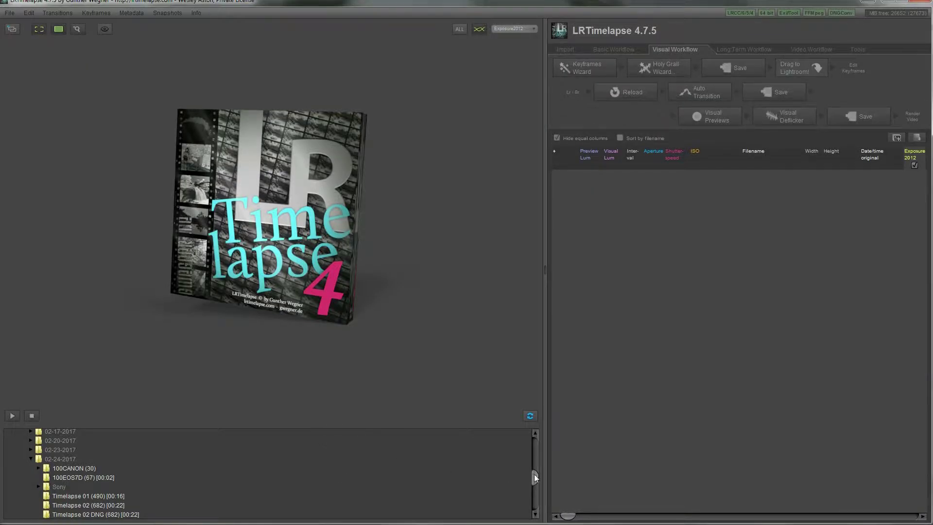
Load the Timelapse 01 image sequence from the 02-24-2017 shoot folder in LRTimelapse
mouse_move(534, 474)
mouse_down()
mouse_move(536, 450)
mouse_move(535, 469)
mouse_up()
click(92, 501)
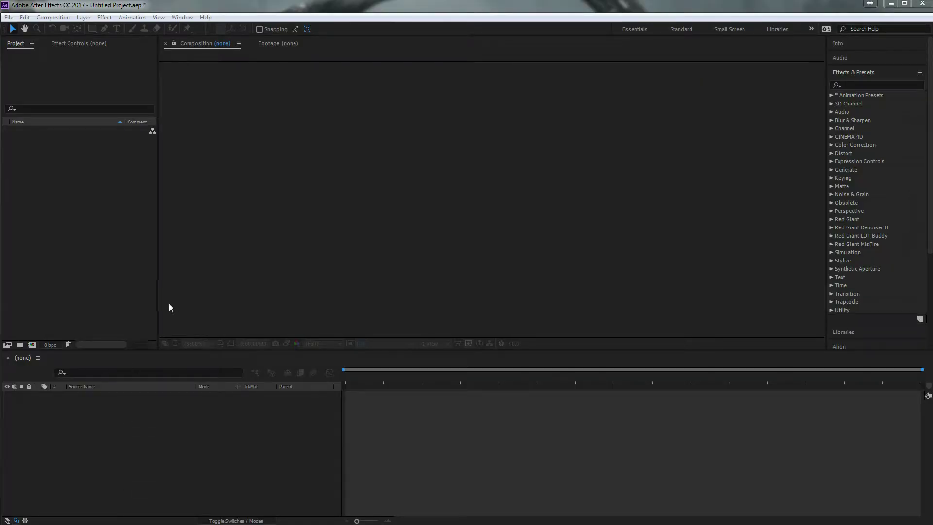
click(290, 193)
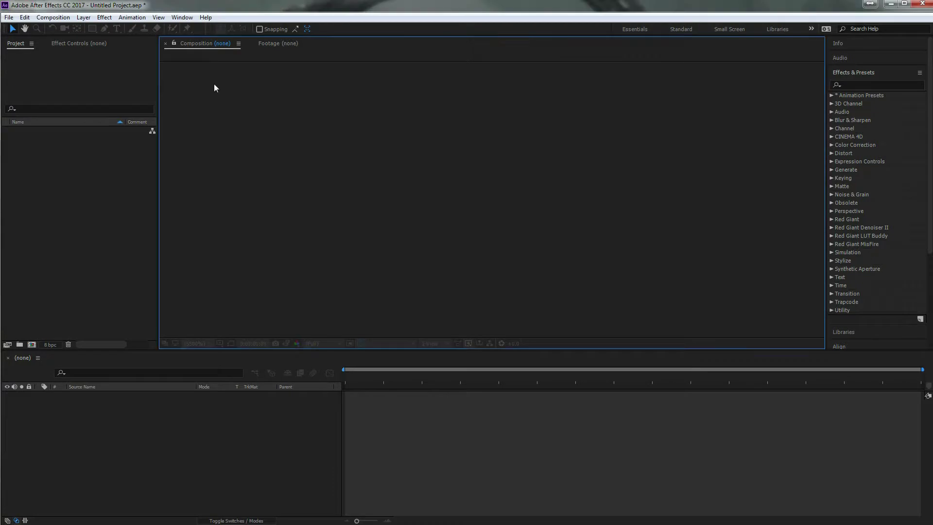
click(117, 175)
click(173, 418)
click(873, 204)
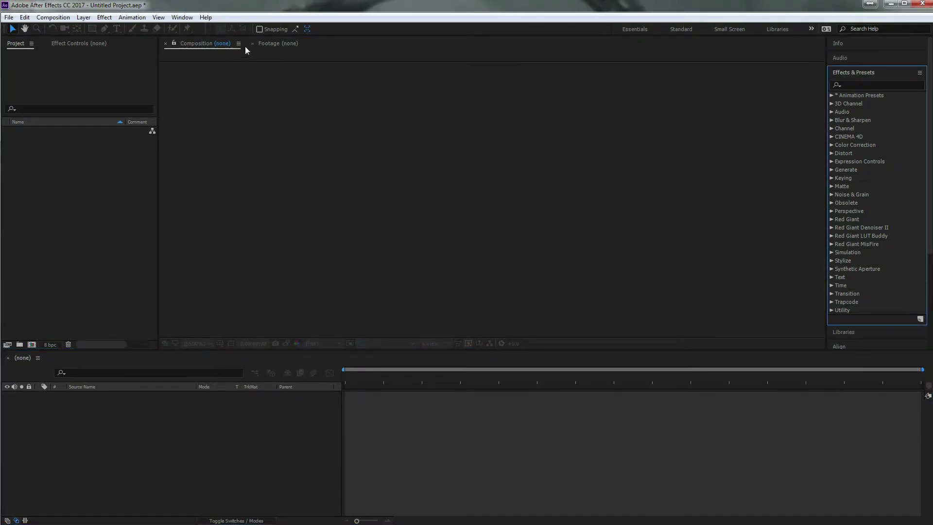
click(185, 20)
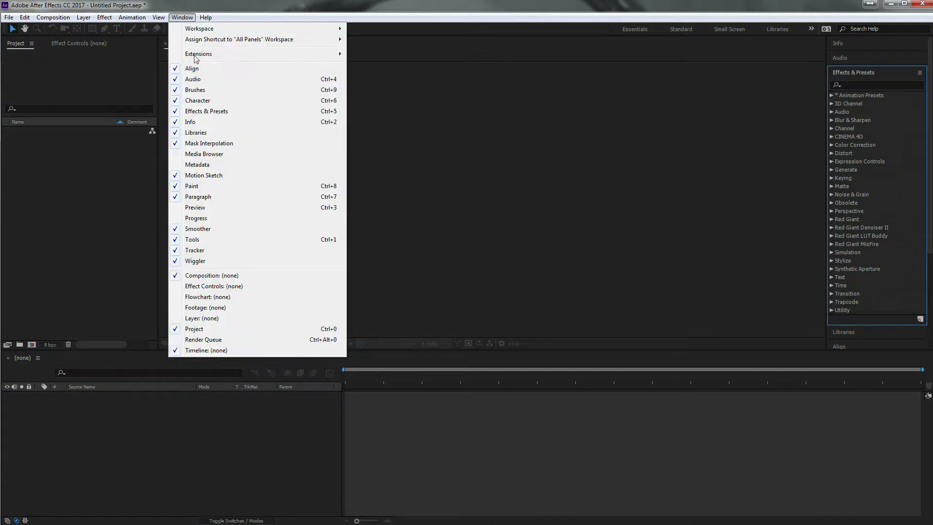
mouse_move(209, 31)
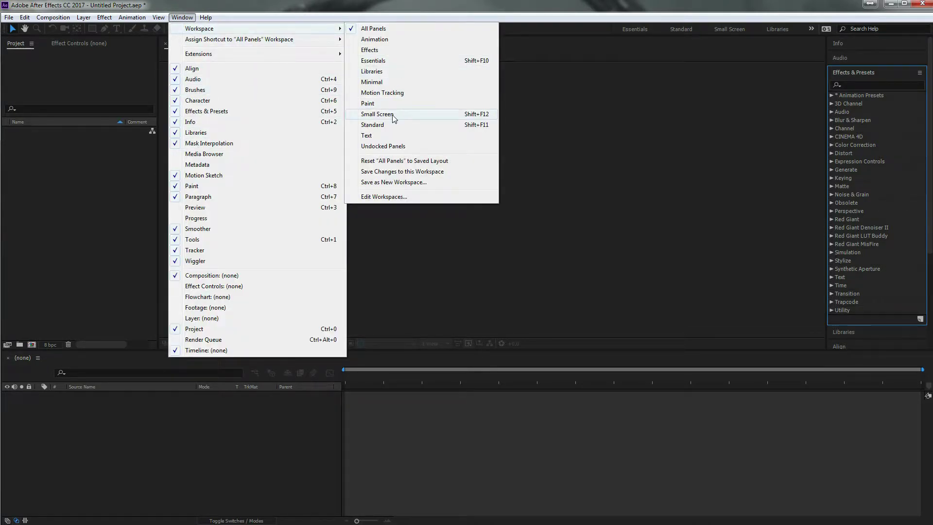
click(293, 261)
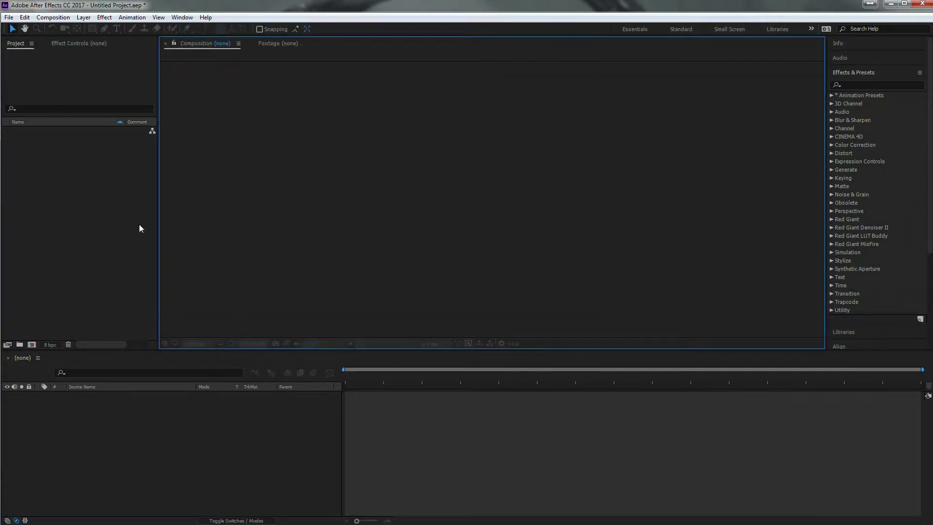
click(95, 204)
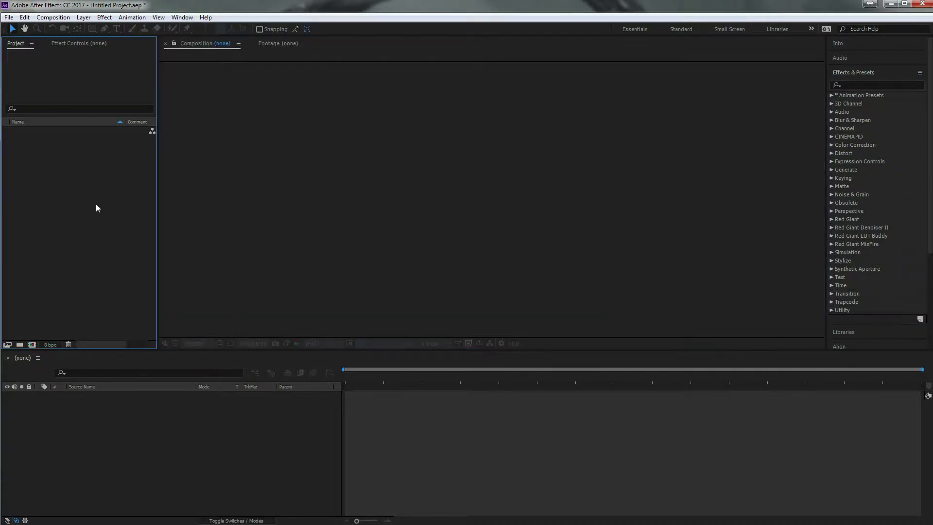
click(84, 45)
click(24, 43)
click(73, 45)
click(199, 44)
click(284, 44)
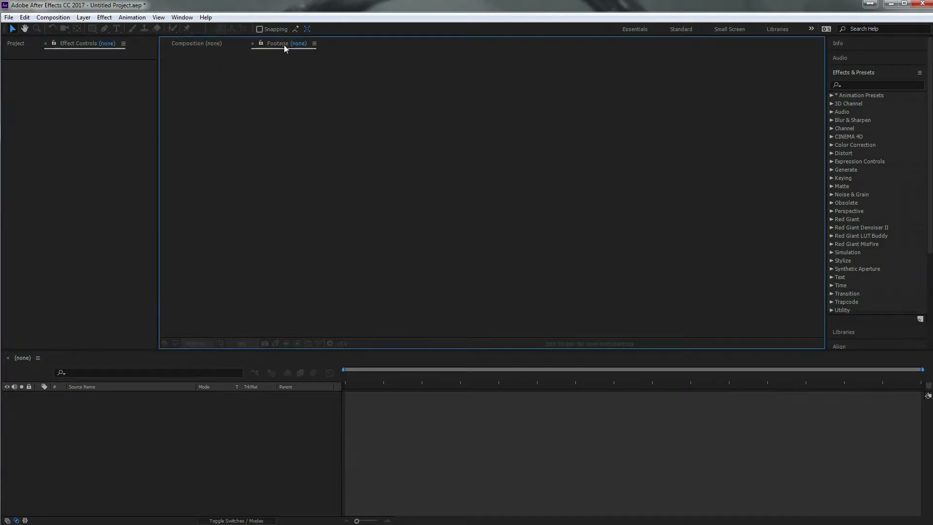
click(205, 44)
click(87, 45)
click(23, 46)
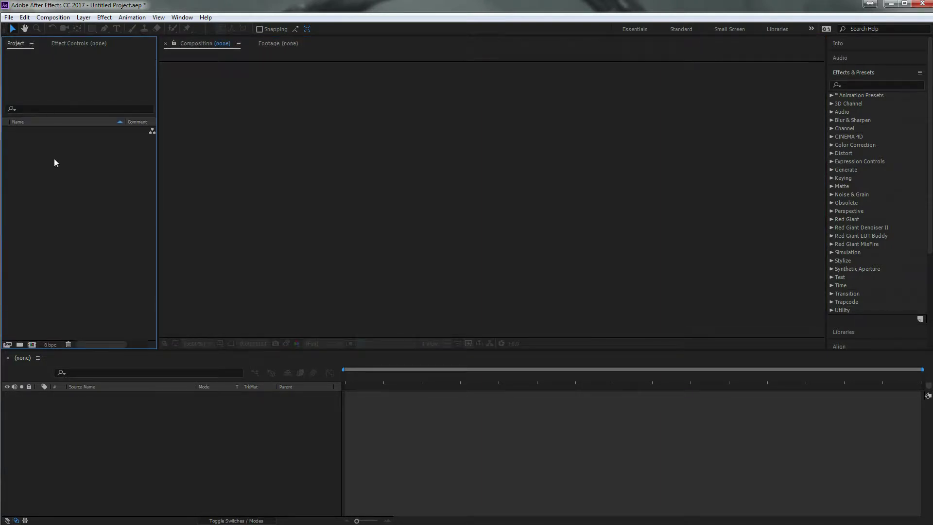
Import IMG_4051 from 02-24-2017 > Timelapse 01 with Camera Raw Sequence checked
double_click(67, 180)
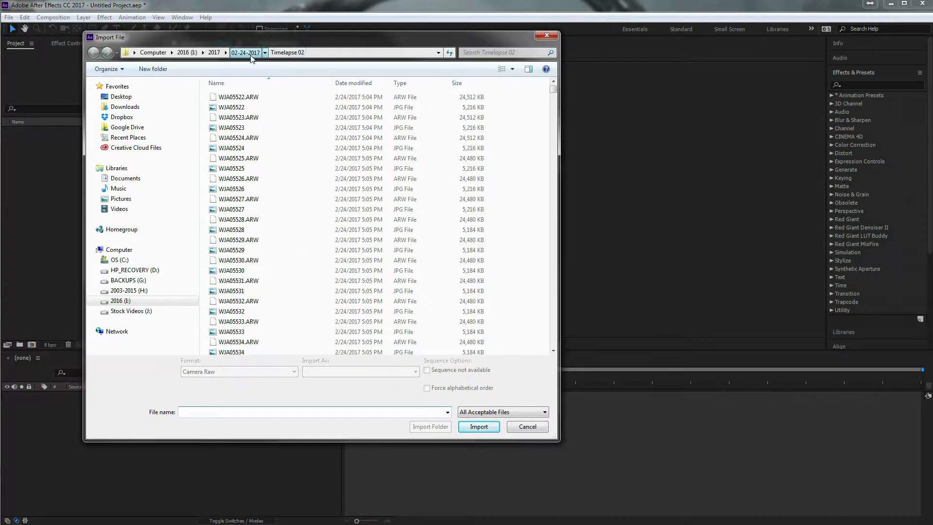
click(245, 52)
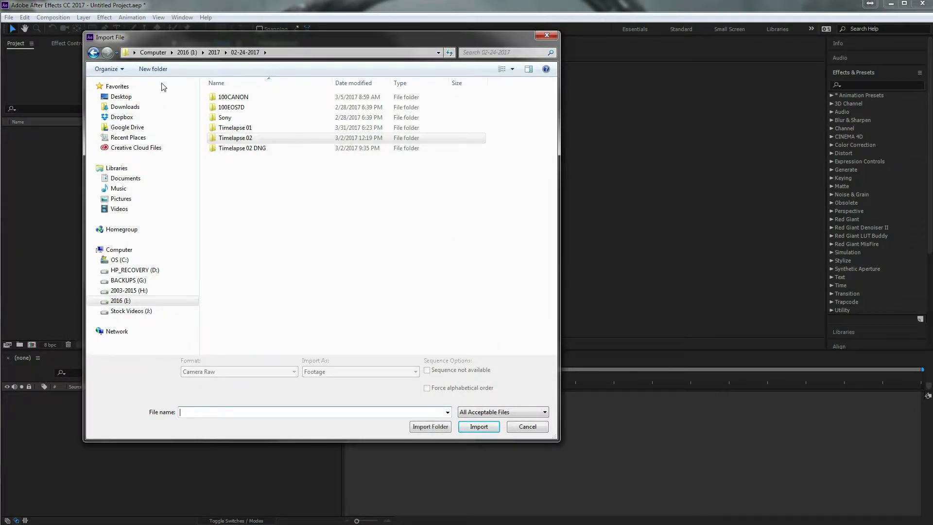
click(235, 127)
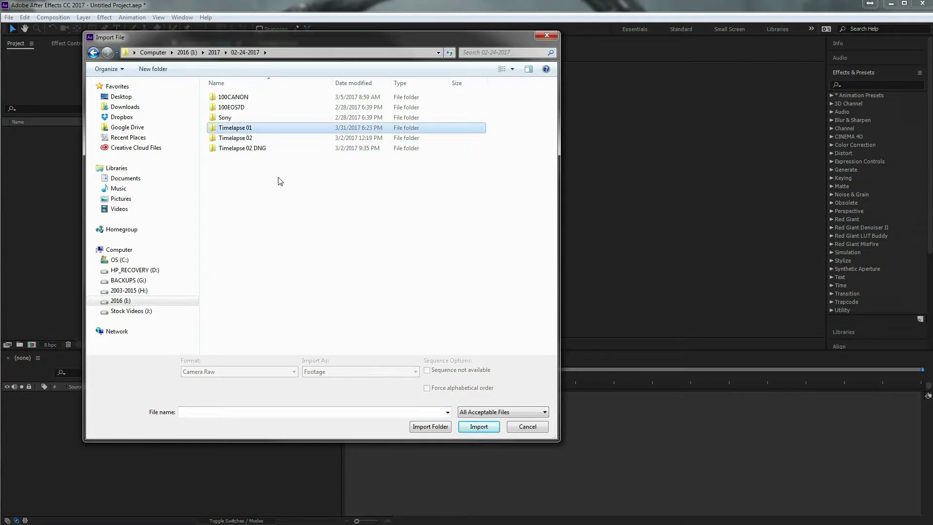
double_click(237, 128)
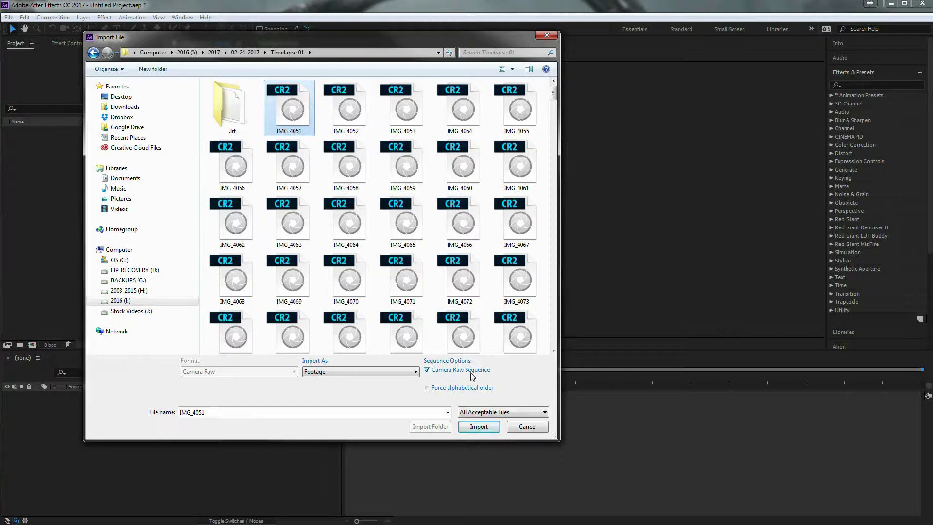
click(428, 371)
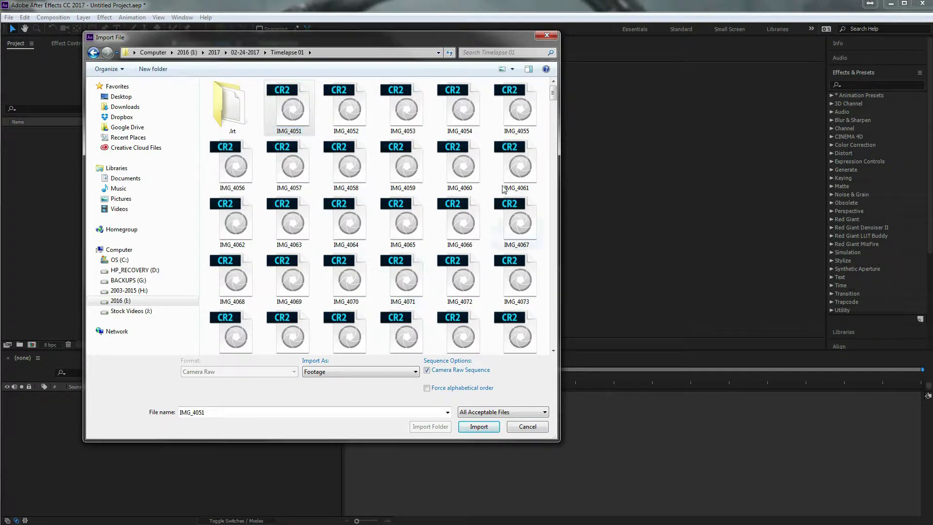
mouse_move(552, 96)
mouse_down()
mouse_move(553, 111)
mouse_move(553, 92)
mouse_up()
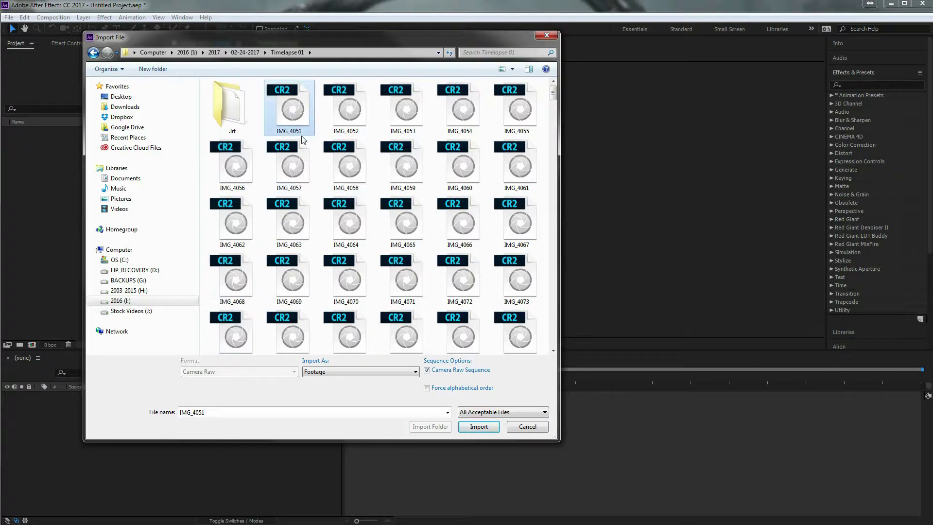
click(483, 428)
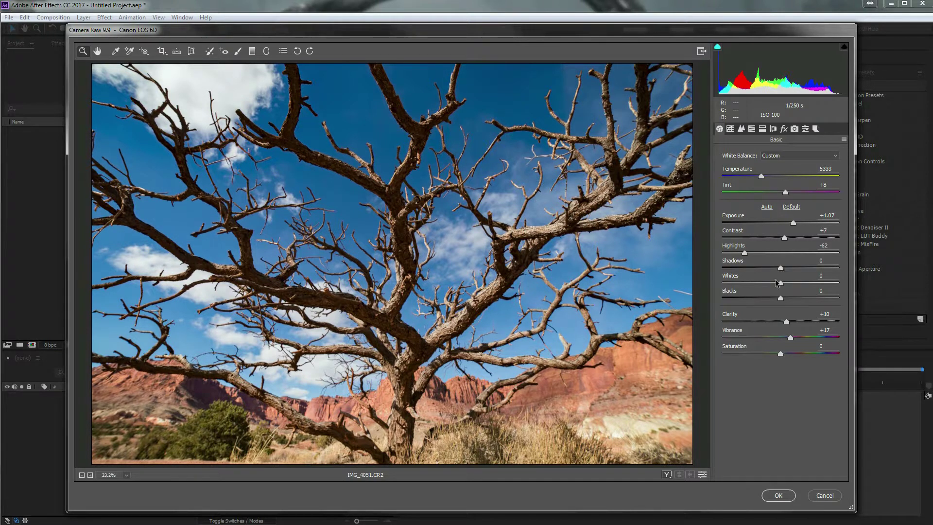
Accept the Camera Raw look (Exposure +1.07, Highlights -62, Vibrance +17) to add IMG_[4051-4540].CR2
click(780, 497)
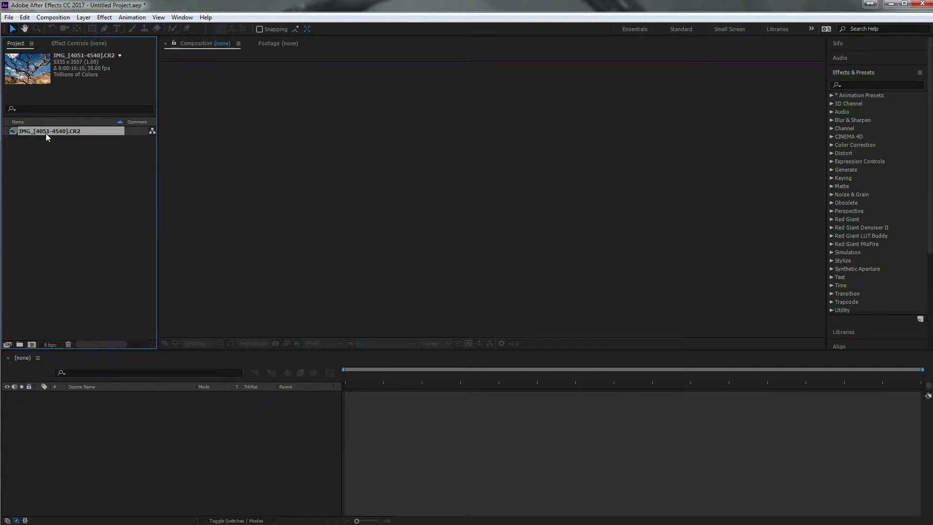
Create a new composition named IMG from the IMG_[4051-4540].CR2 sequence
click(63, 261)
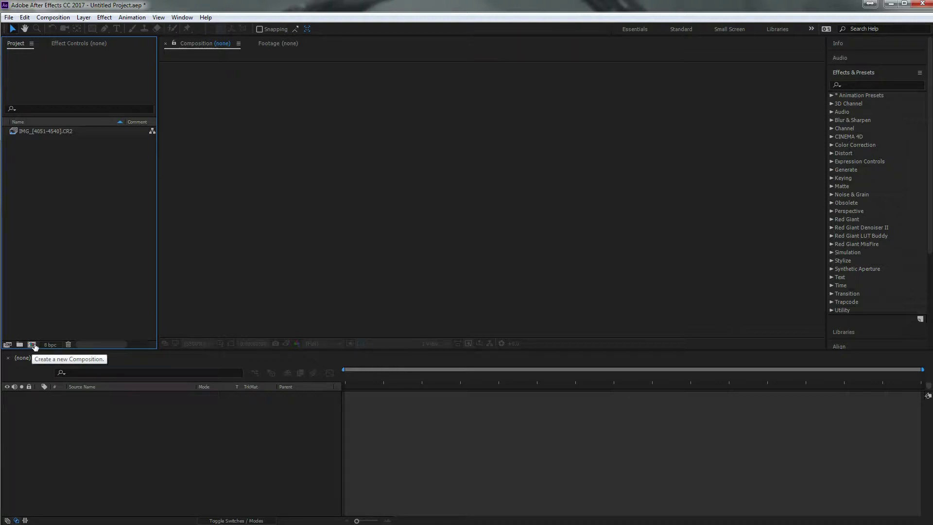
click(29, 135)
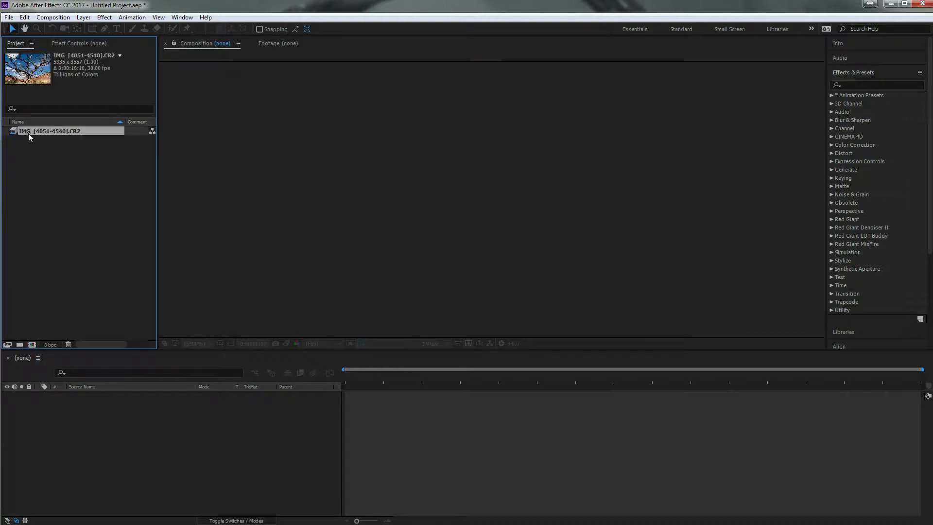
drag(30, 131, 31, 345)
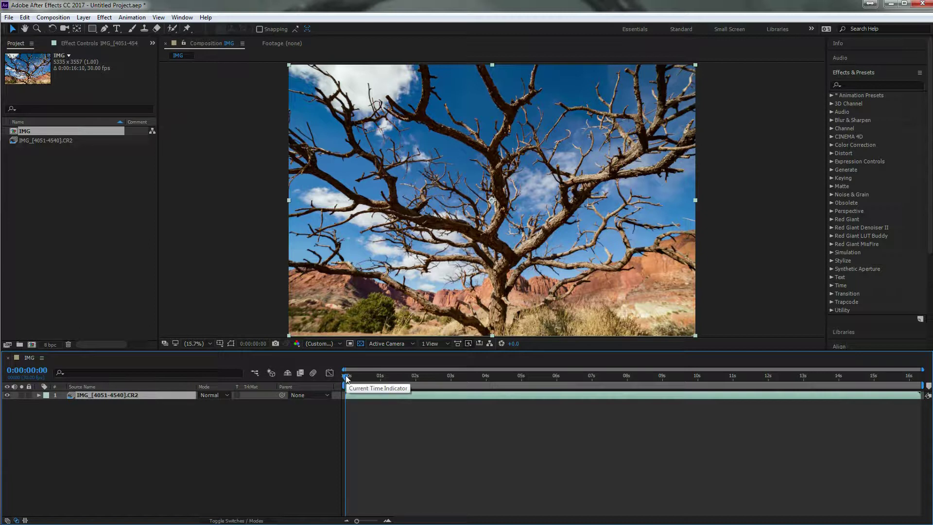
Preview the timelapse at about 4 seconds, 0:00:07:22 and 0:00:10:08
click(511, 375)
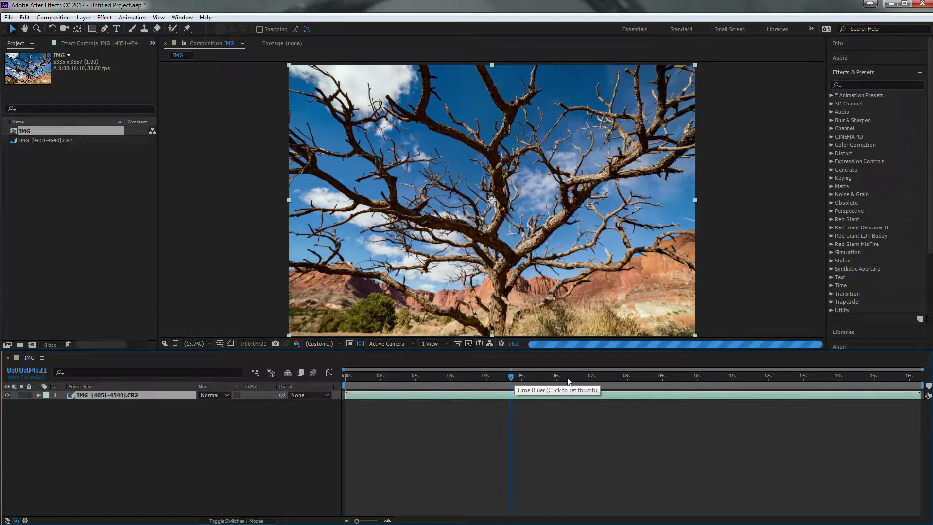
click(618, 378)
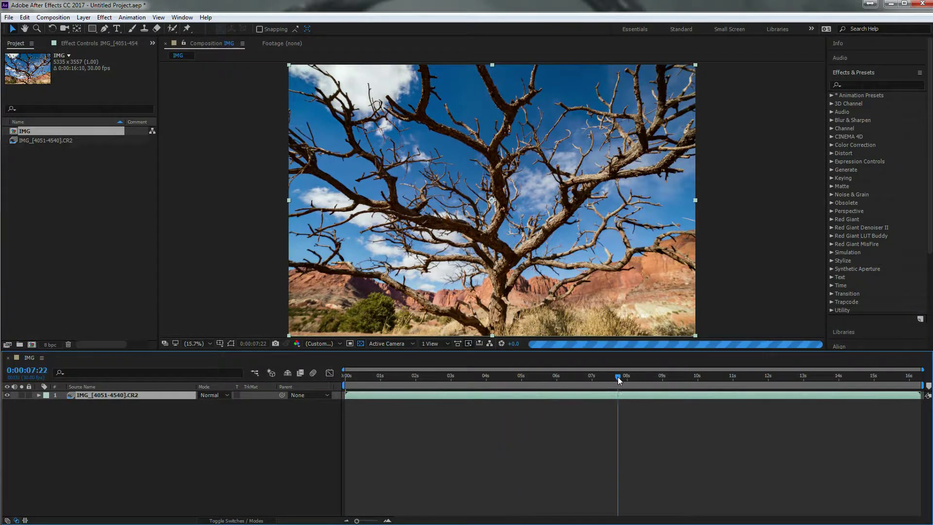
click(708, 377)
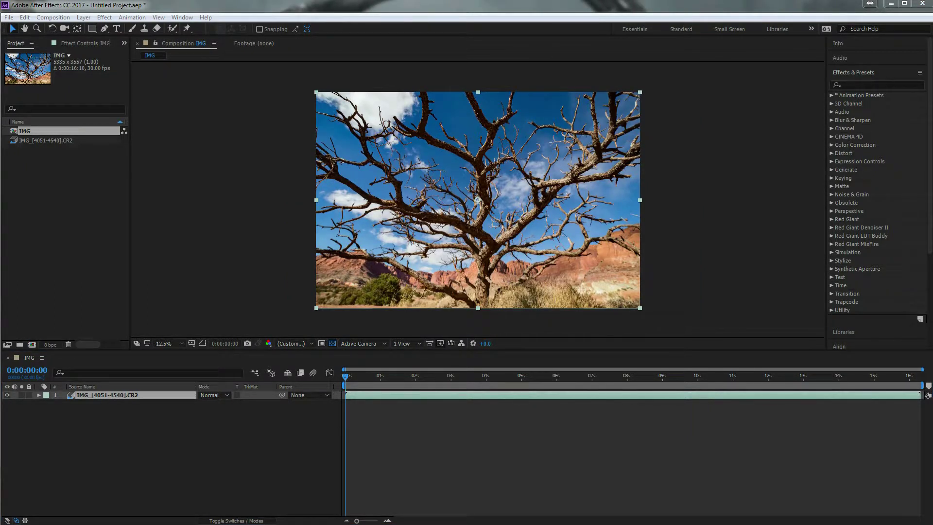
click(48, 134)
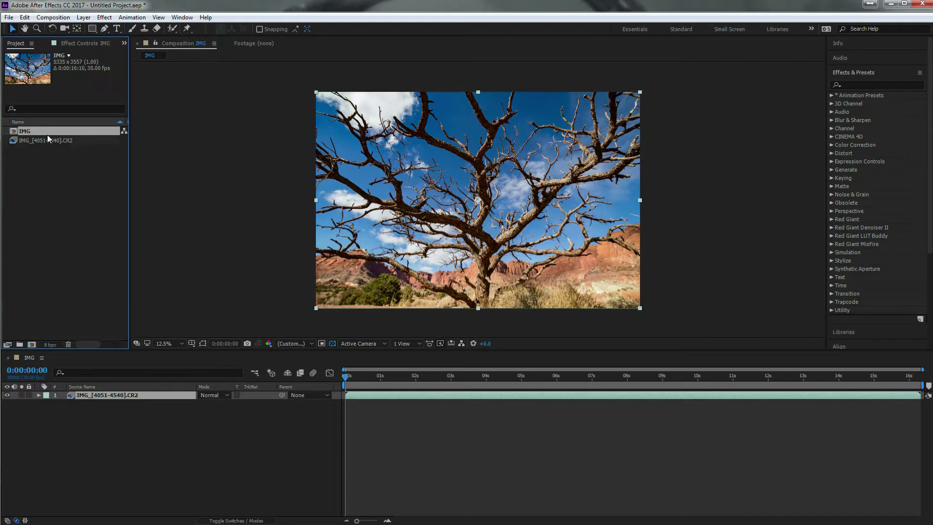
Rename the IMG composition to TL01 and resize it to 1920 x 1080
click(62, 21)
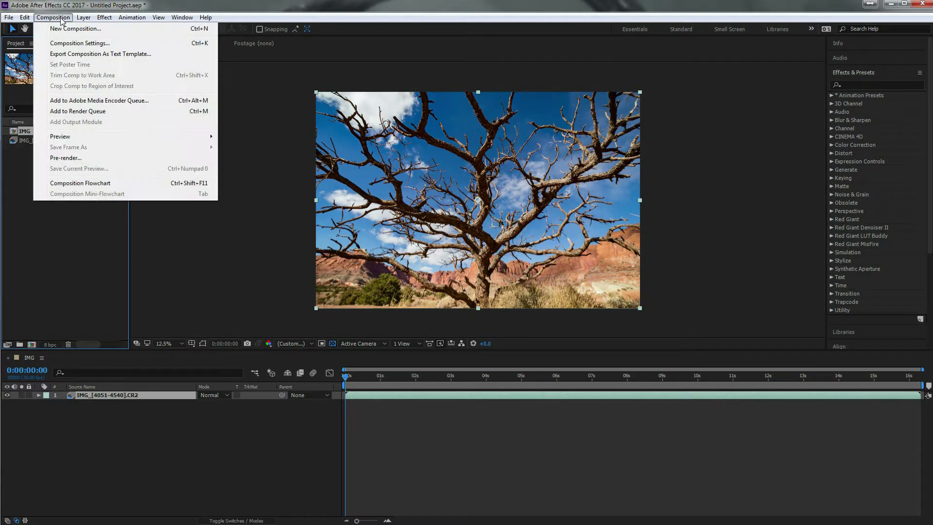
click(73, 45)
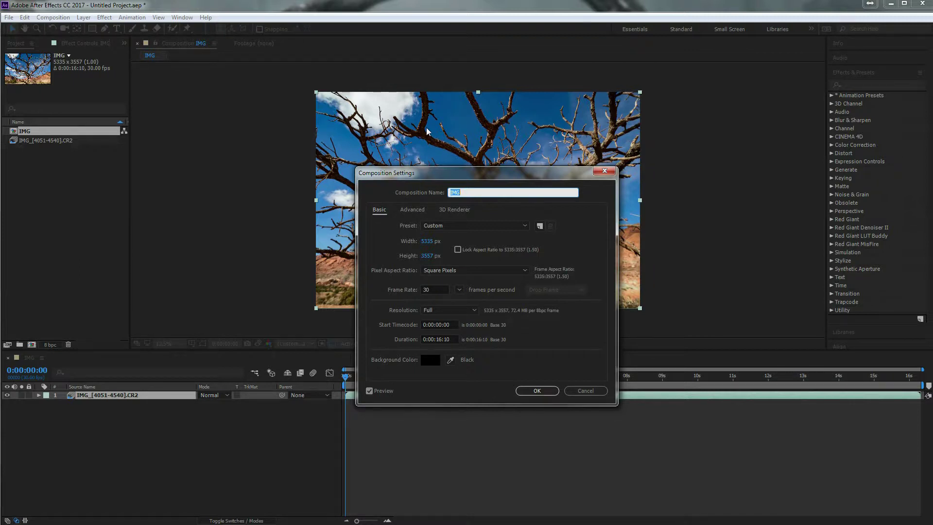
text(LT)
key(Tab)
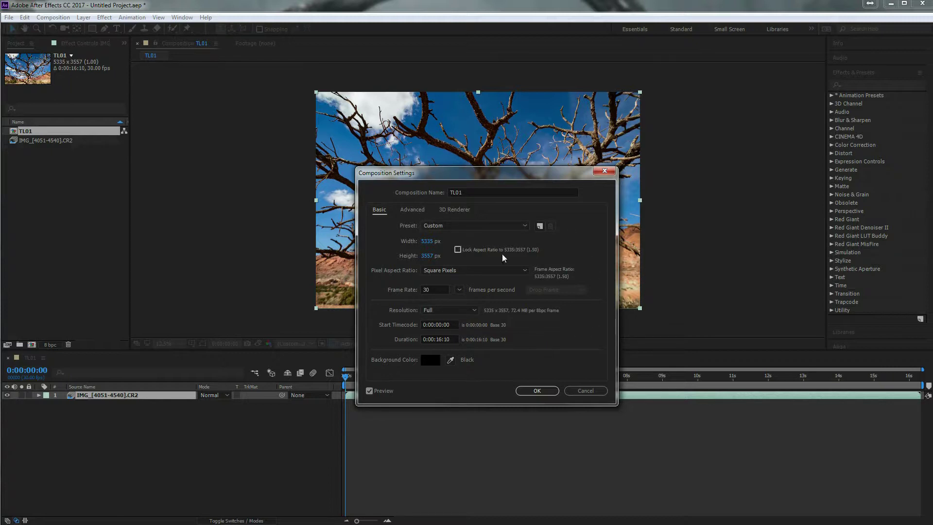
click(434, 242)
text(1920)
key(Tab)
text(10)
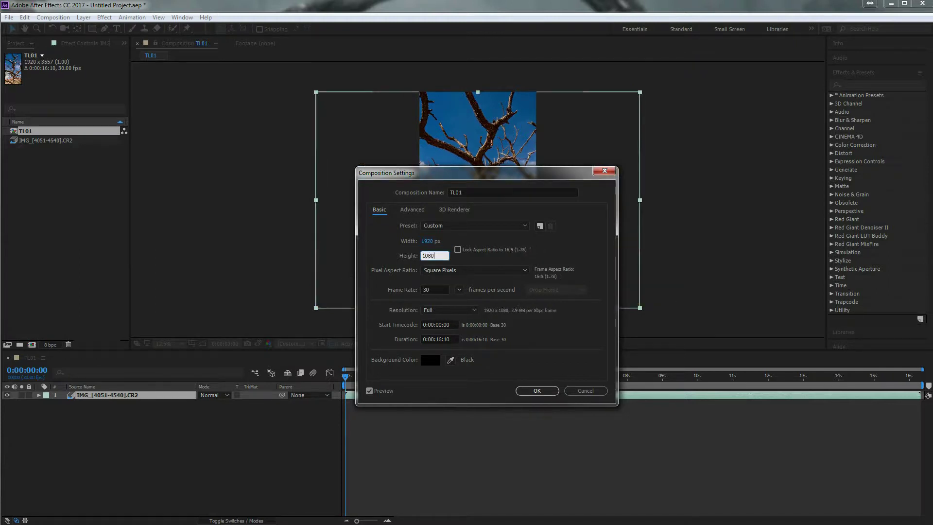
key(Return)
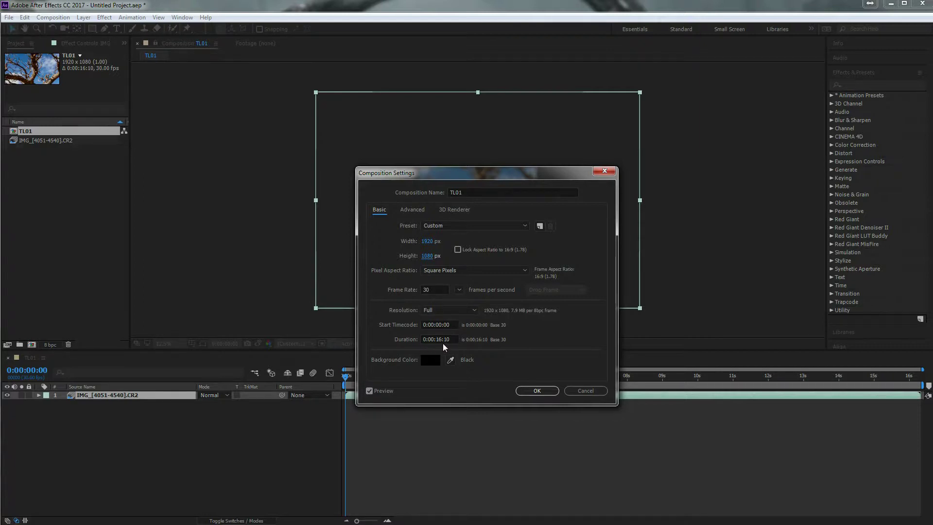
click(537, 392)
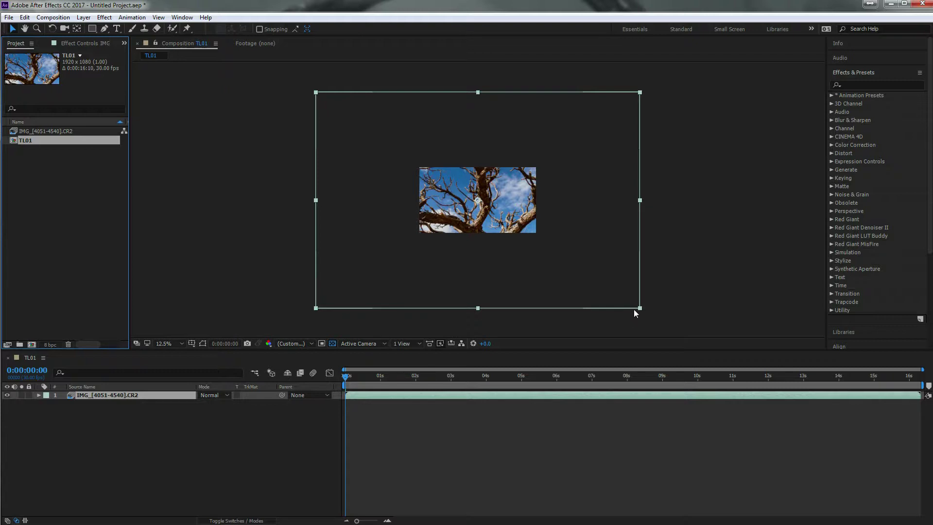
Apply Transform > Fit to Comp Width to the tree layer and zoom the viewer to 25%
right_click(486, 210)
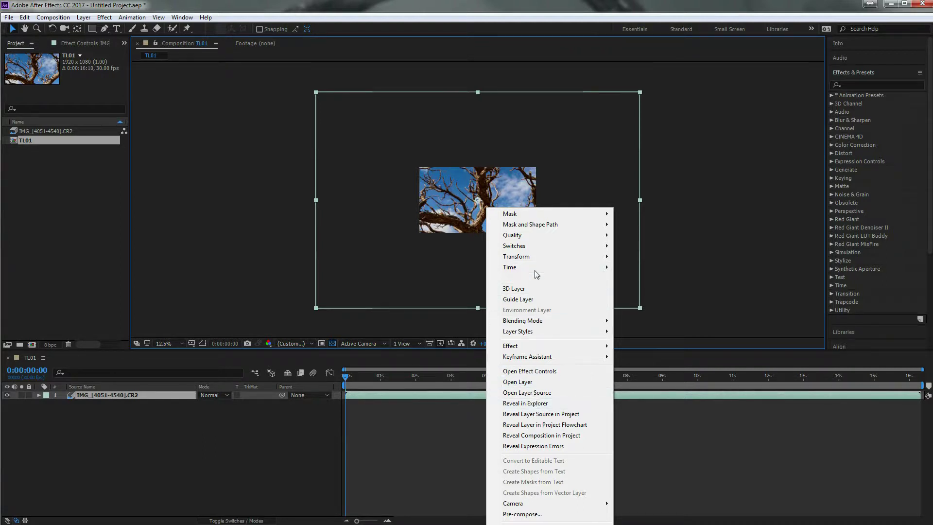
mouse_move(537, 261)
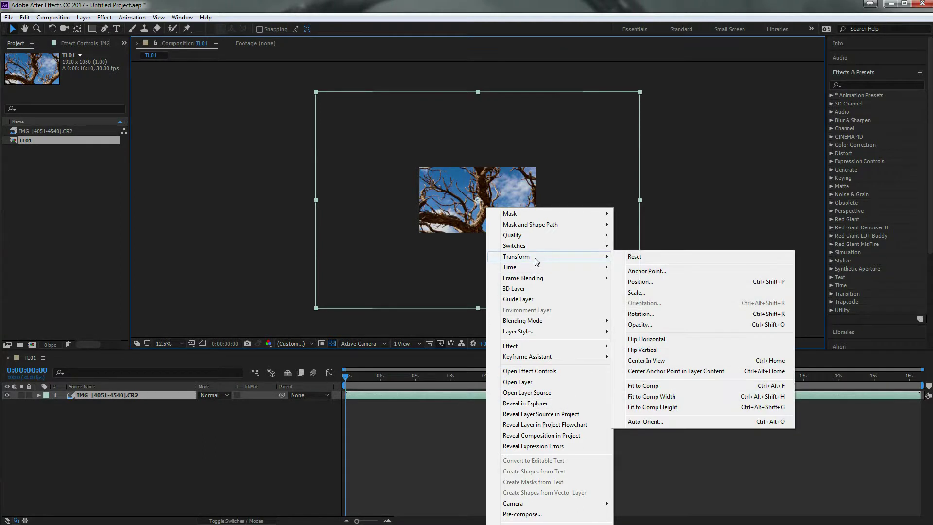
click(666, 397)
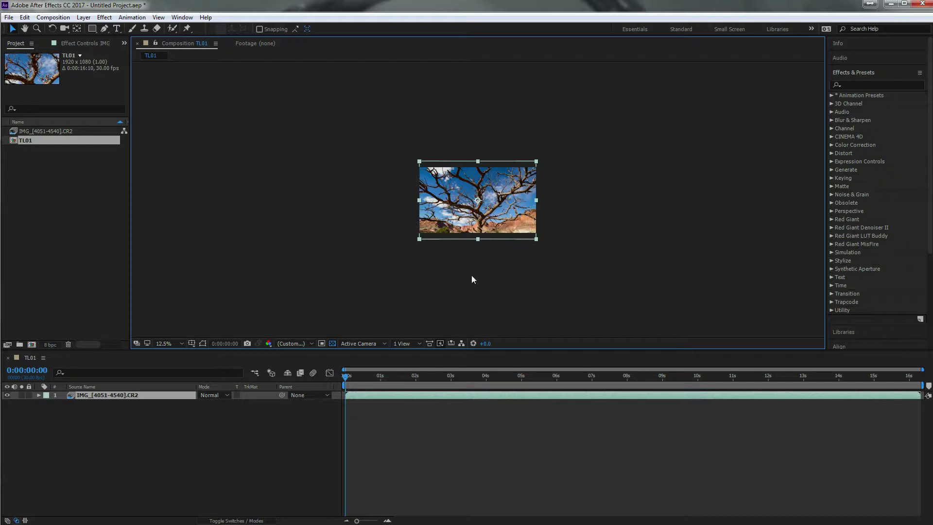
scroll(157, 344, up, 1)
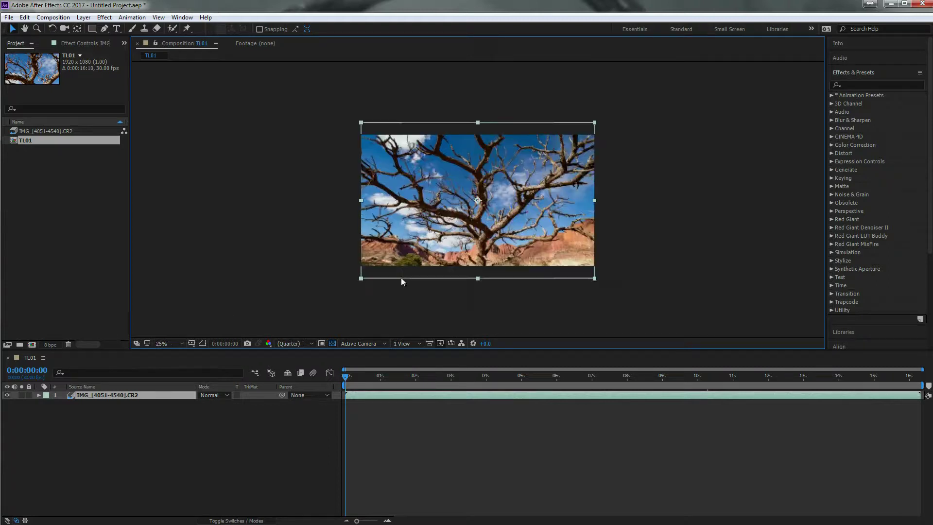
Move the tree layer about 20 px up in the viewer, then reselect TL01 in the project
key(period)
key(comma)
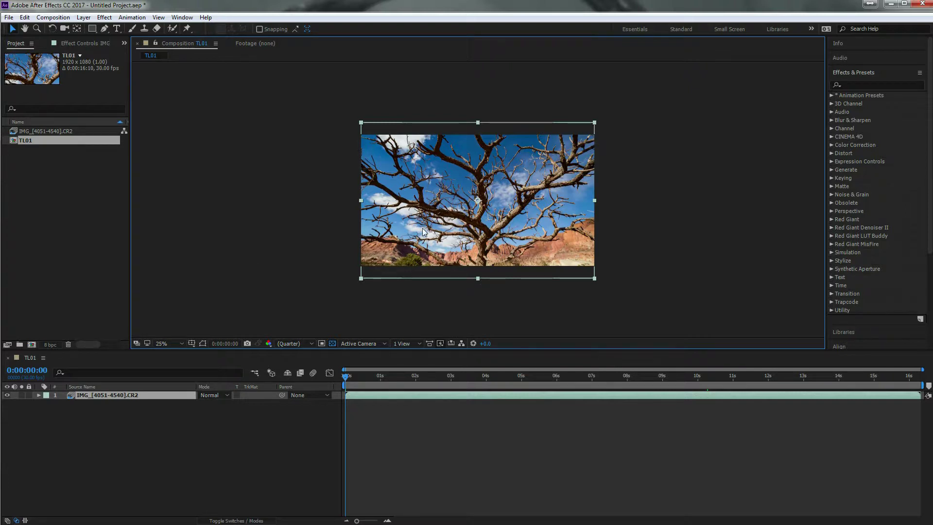
drag(422, 232, 422, 224)
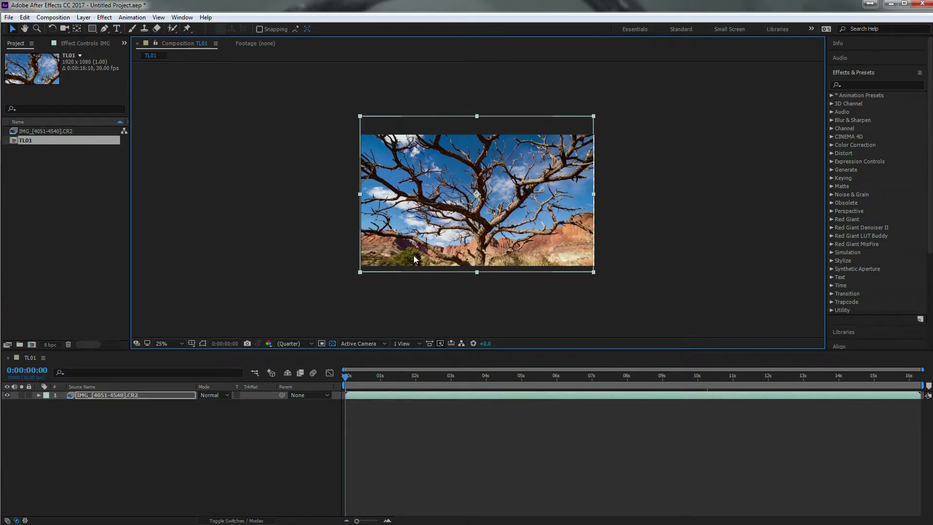
drag(473, 241, 475, 238)
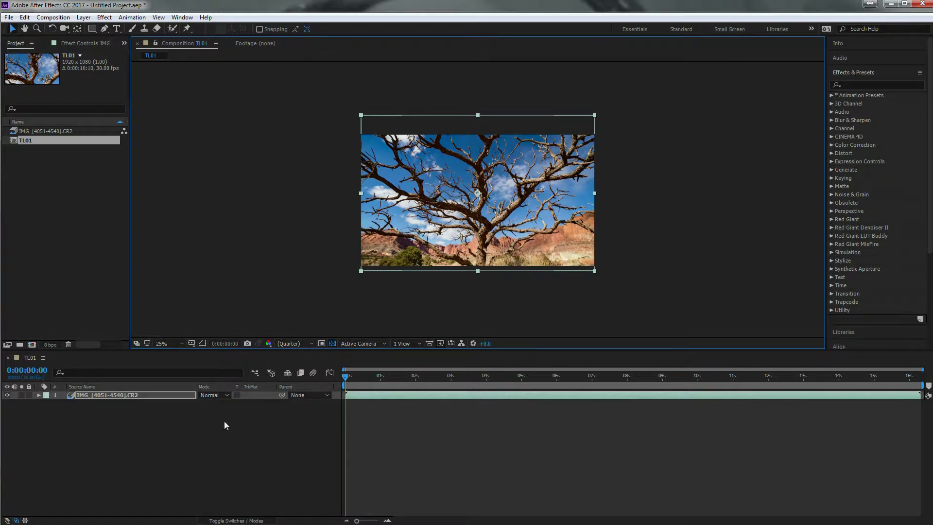
click(138, 460)
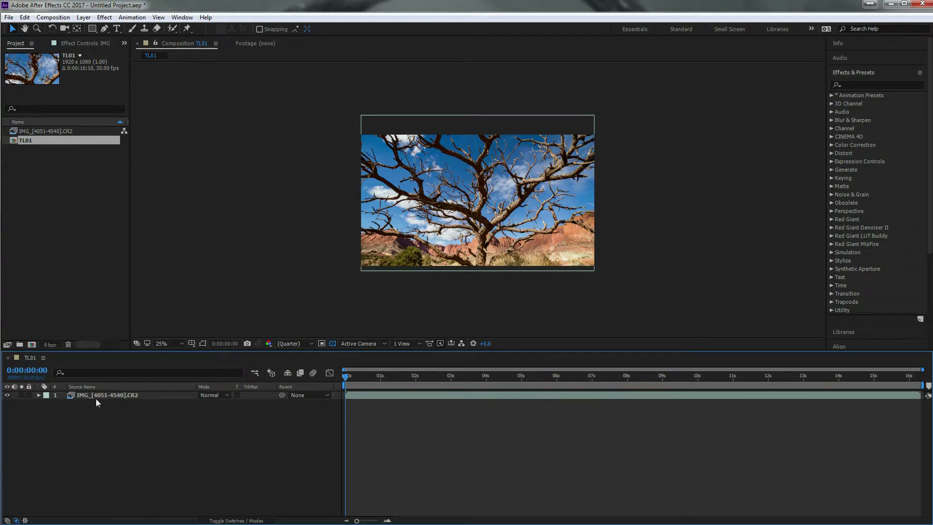
click(104, 203)
click(25, 140)
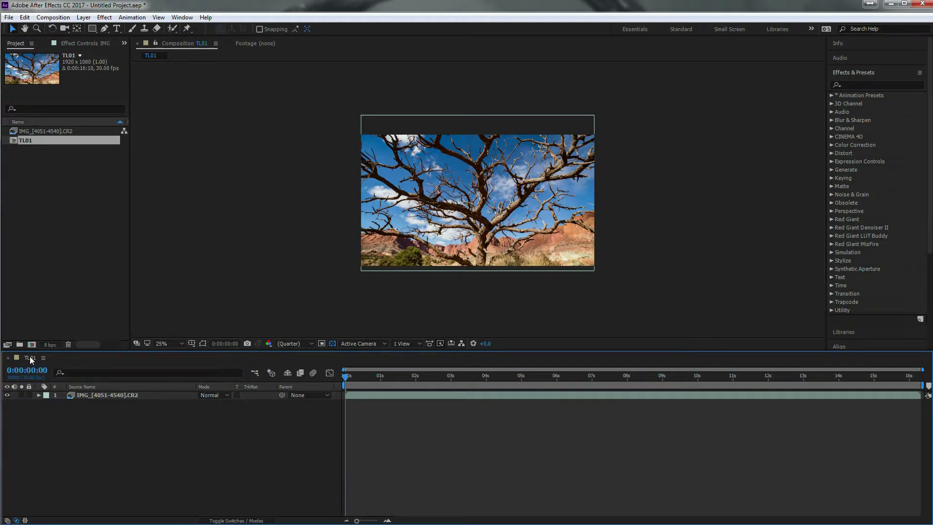
Reveal Transform values and enlarge the tree layer to 38.5, 41.4% at position 948, 476
click(39, 396)
click(47, 404)
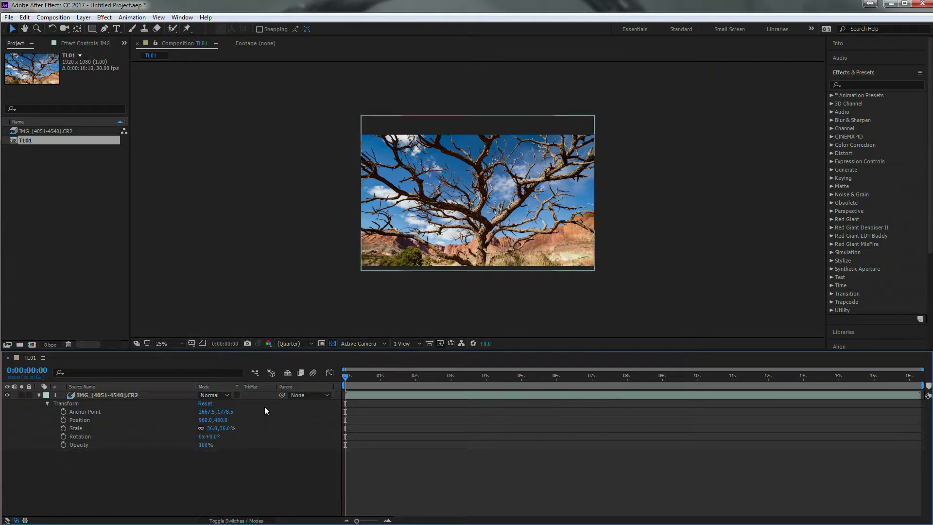
drag(401, 258, 400, 257)
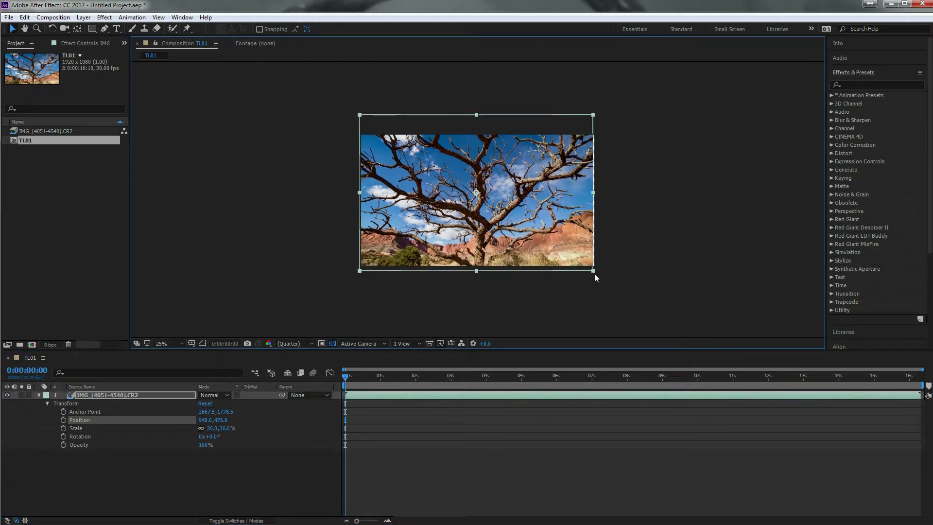
mouse_move(594, 271)
mouse_down()
mouse_move(619, 291)
mouse_move(602, 282)
mouse_up()
mouse_move(347, 384)
mouse_down()
mouse_move(375, 384)
mouse_move(334, 386)
mouse_up()
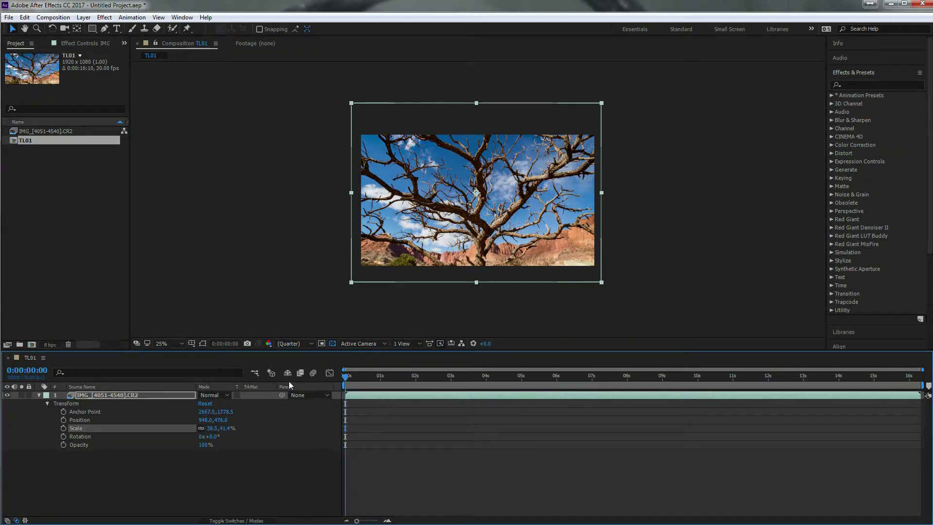
Refit the tree layer to comp width, lower it to 960, 612, and keyframe Position and Scale (36%) at 0:00:00:00
right_click(518, 221)
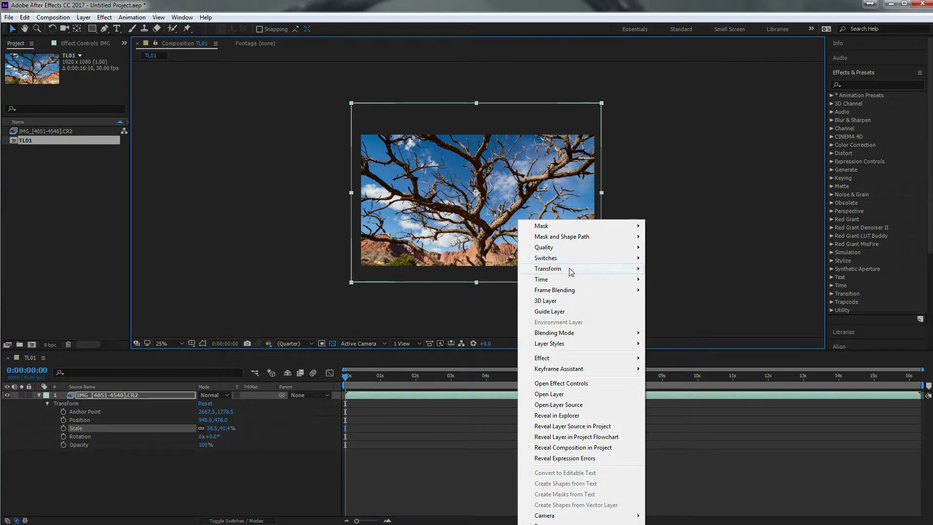
mouse_move(571, 271)
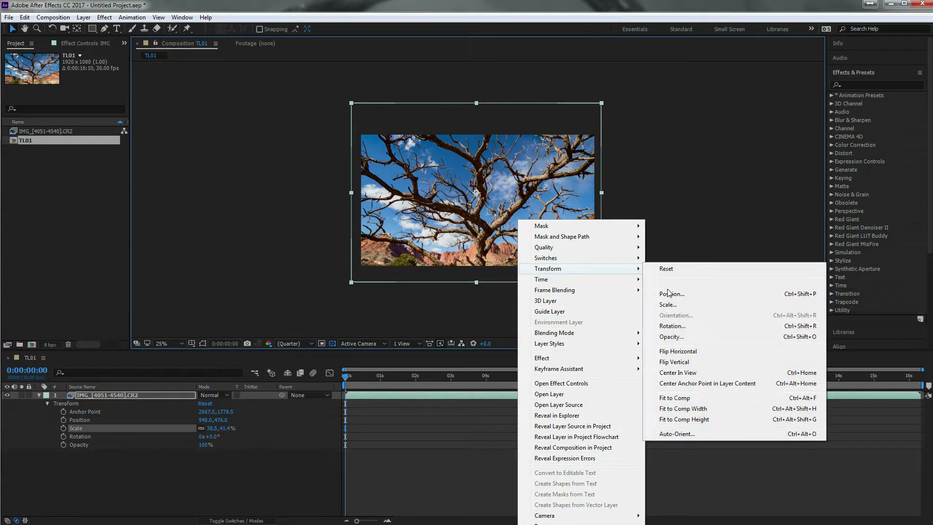
click(675, 414)
drag(495, 229, 494, 242)
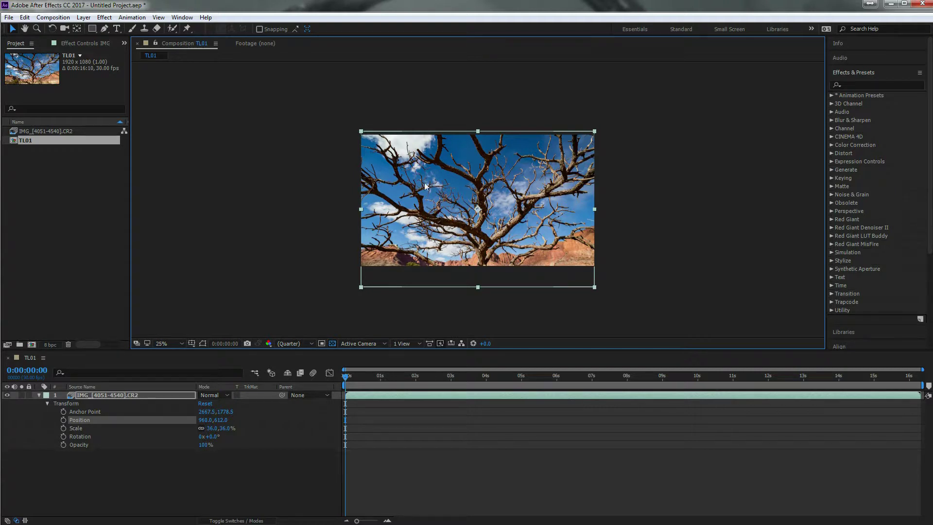
click(63, 420)
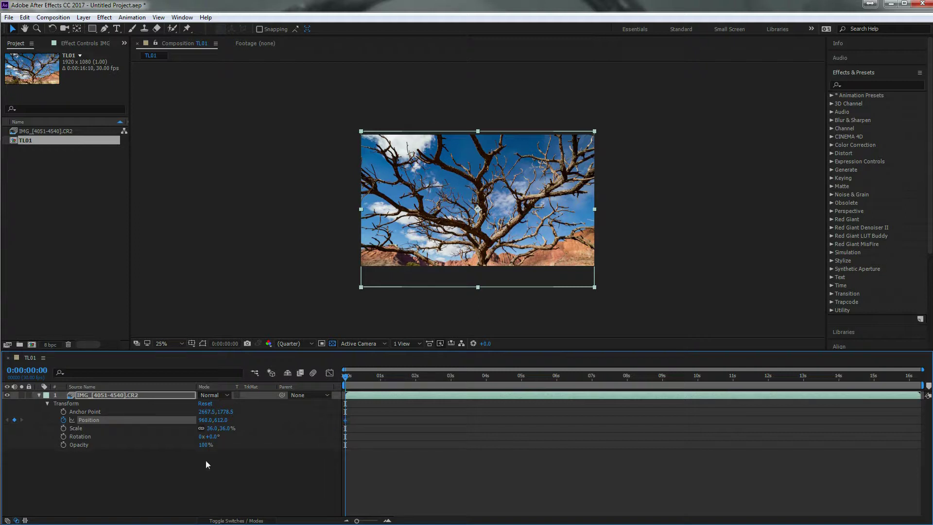
click(63, 428)
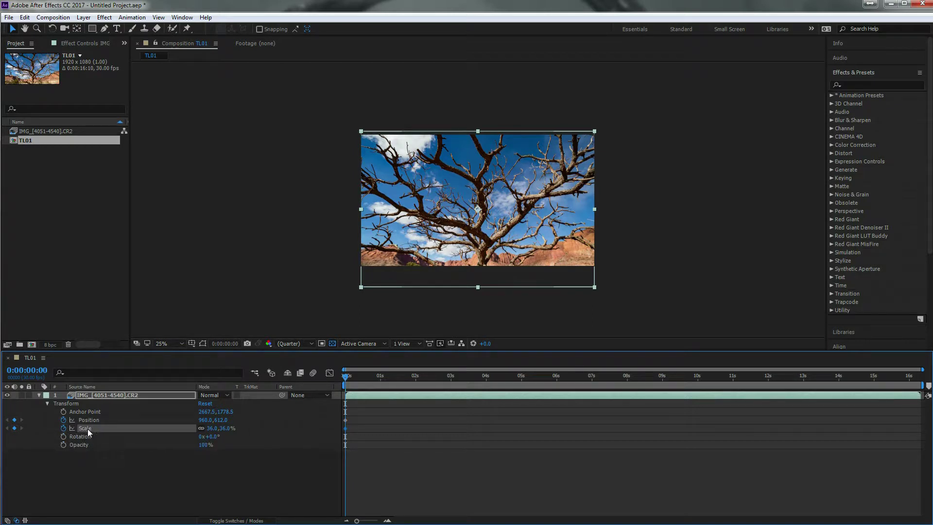
At 0:00:16:09, keyframe the tree layer at Position 968, 404 and Scale 40.5%
click(63, 428)
click(64, 428)
drag(345, 377, 921, 404)
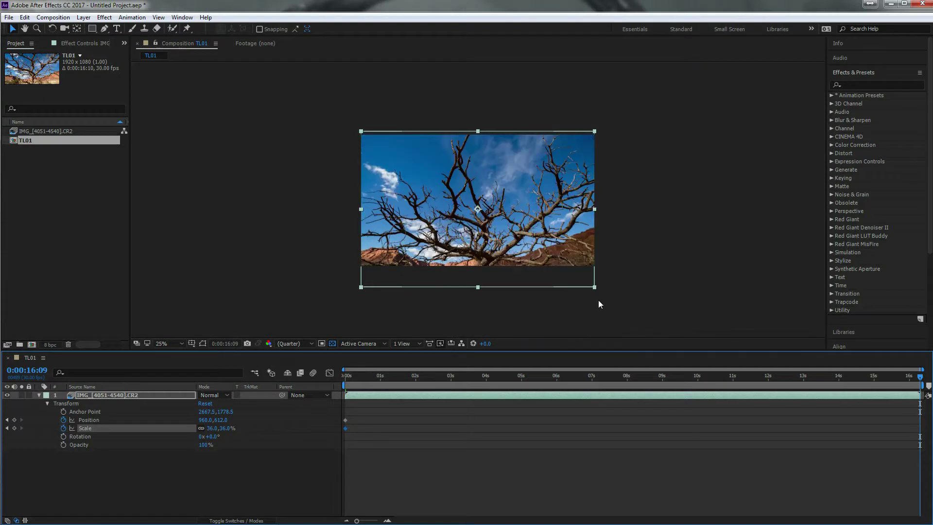
click(522, 252)
drag(522, 253, 525, 238)
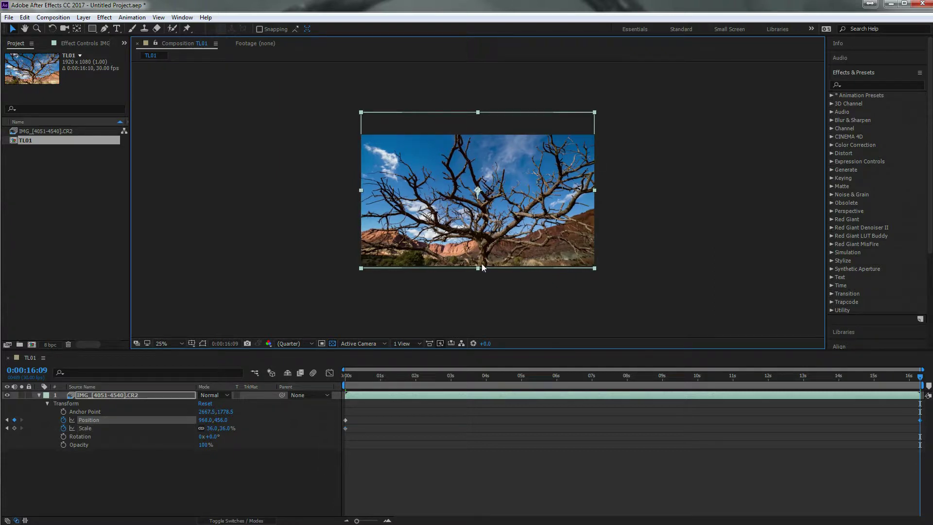
click(594, 268)
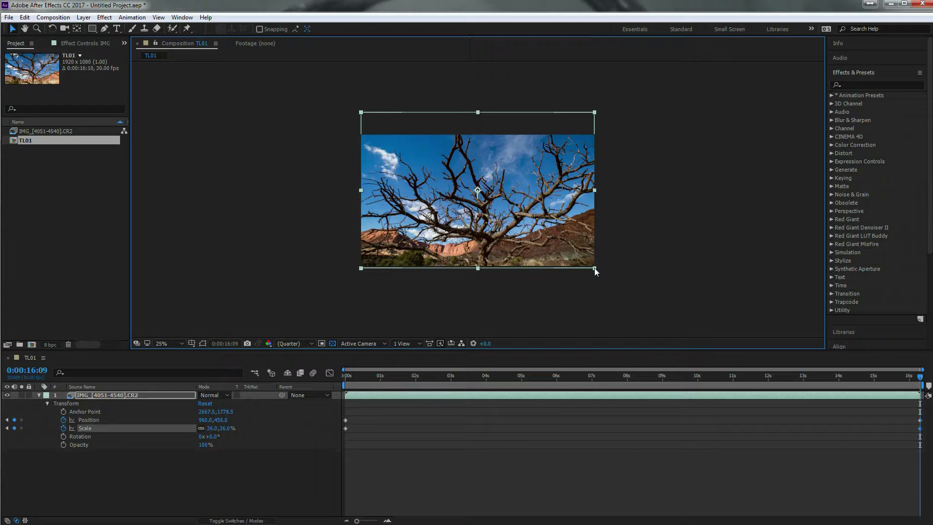
drag(594, 268, 609, 280)
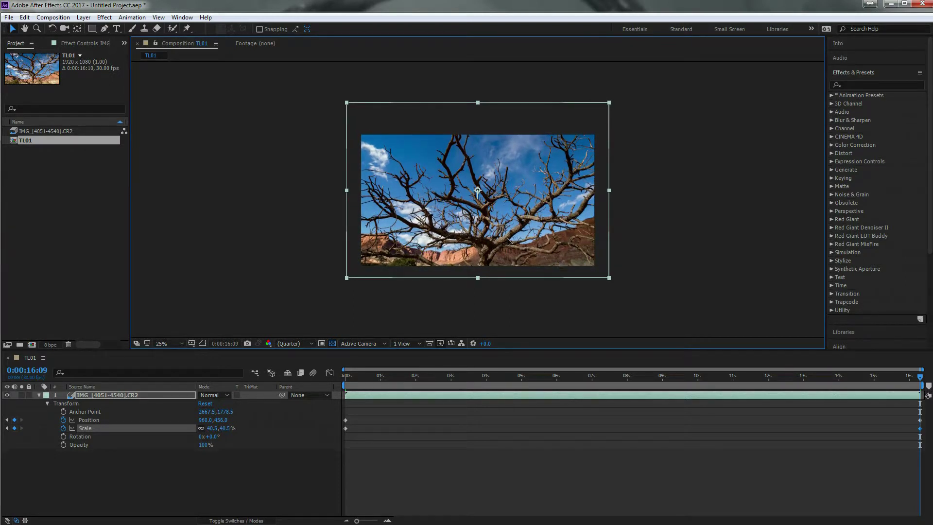
drag(507, 241, 509, 235)
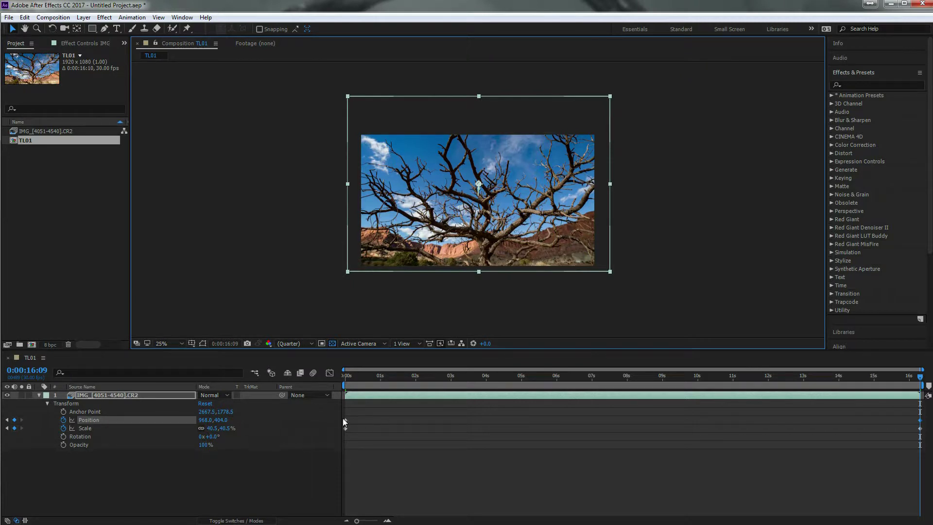
click(920, 420)
Scrub the TL01 timeline back and forward to check the tree layer's smooth push-in
click(920, 380)
drag(921, 380, 451, 382)
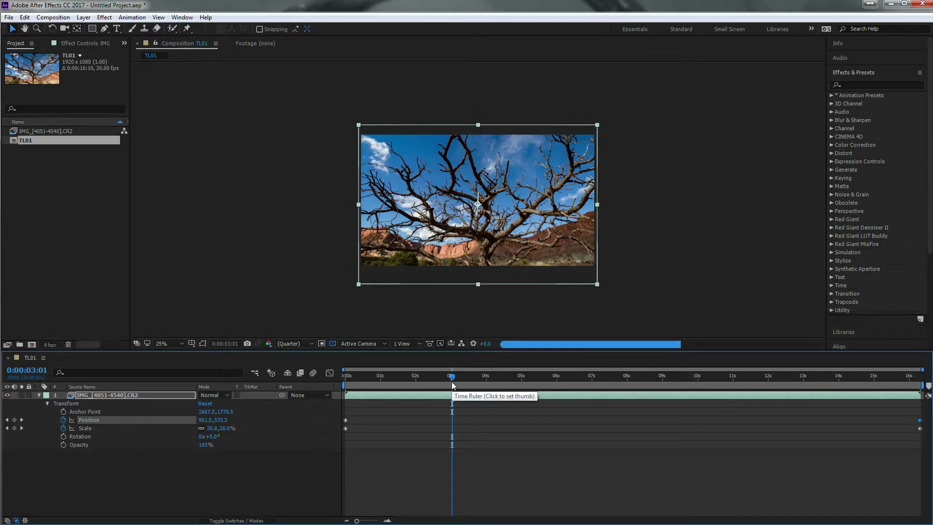
drag(452, 384, 575, 384)
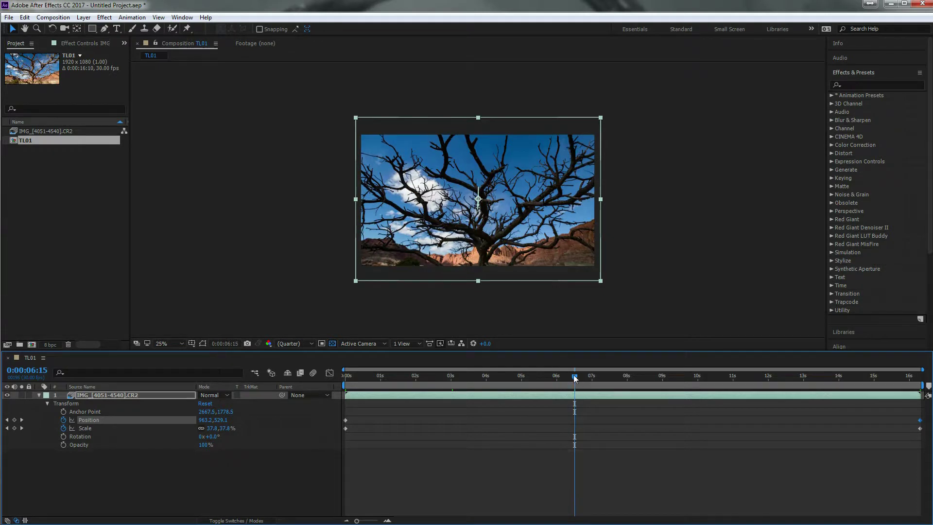
drag(575, 379, 690, 377)
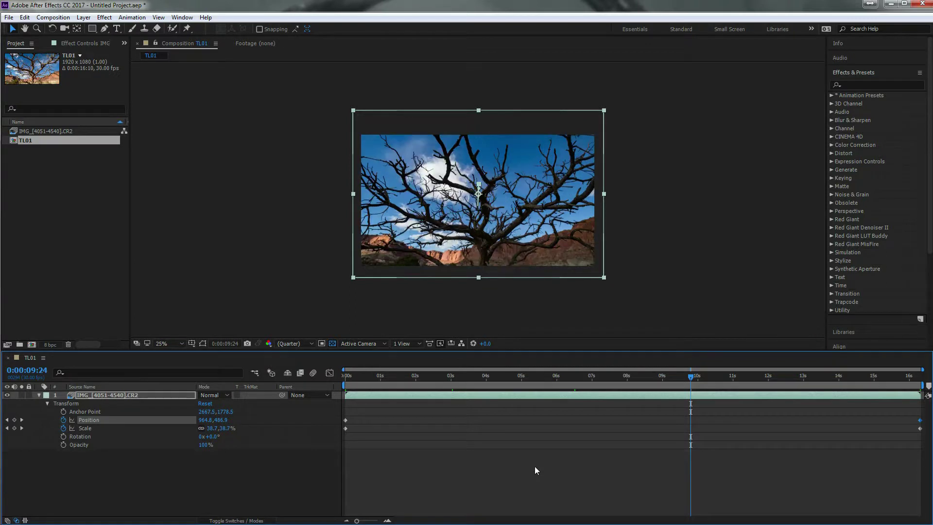
drag(689, 375, 791, 388)
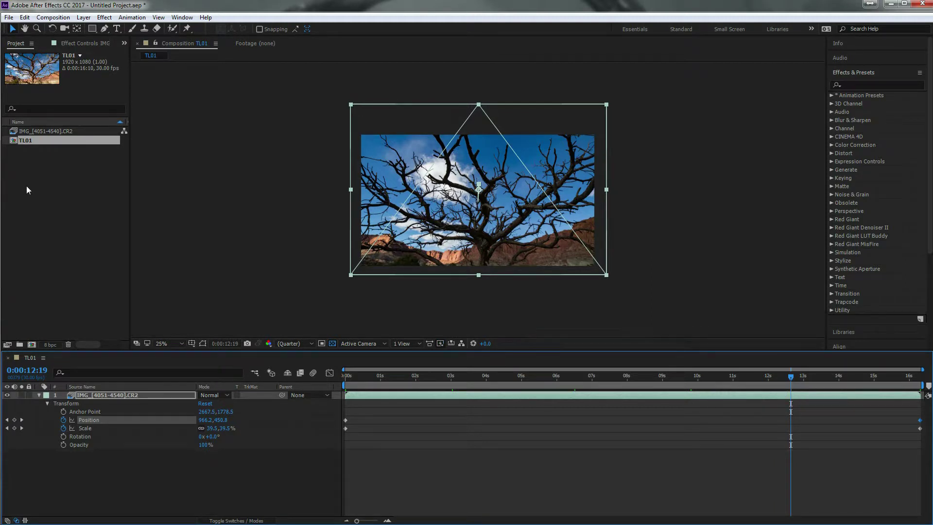
Use Save As to store the untitled project as 'Test' in the Documents folder
click(10, 17)
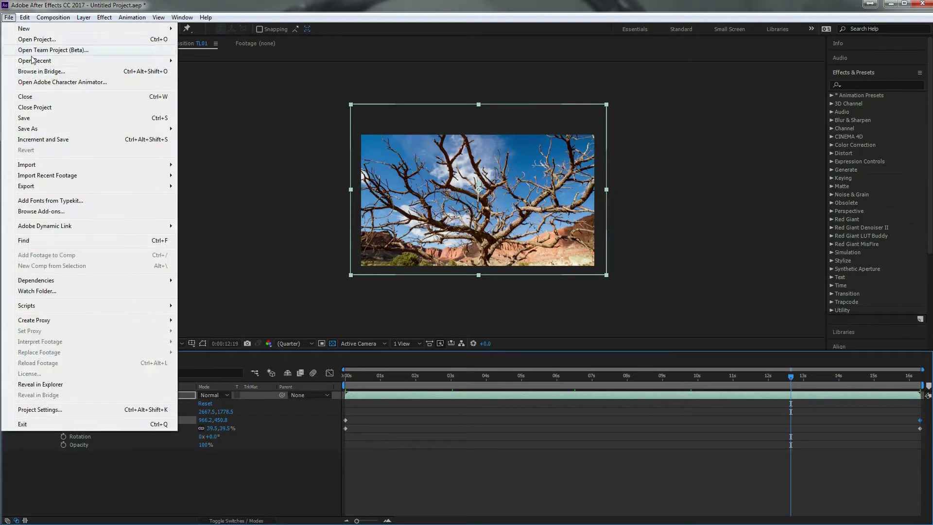
mouse_move(43, 131)
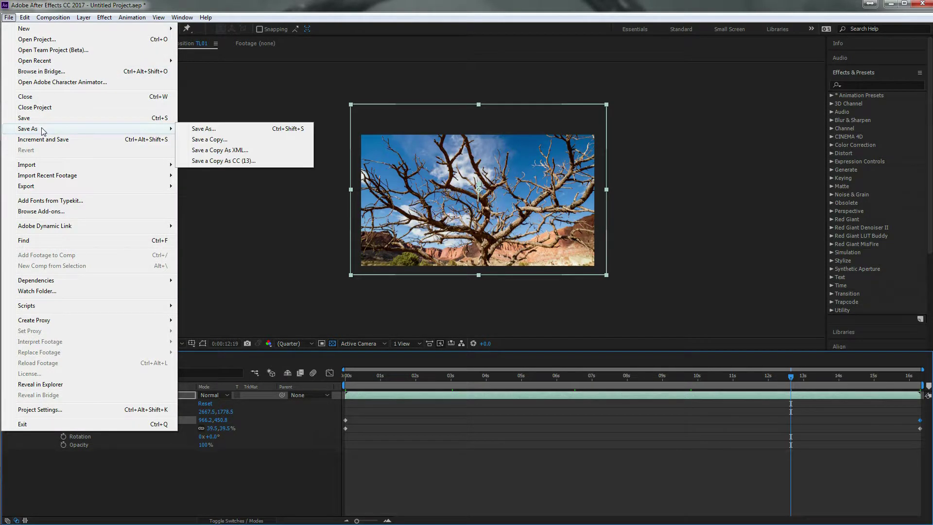
click(206, 129)
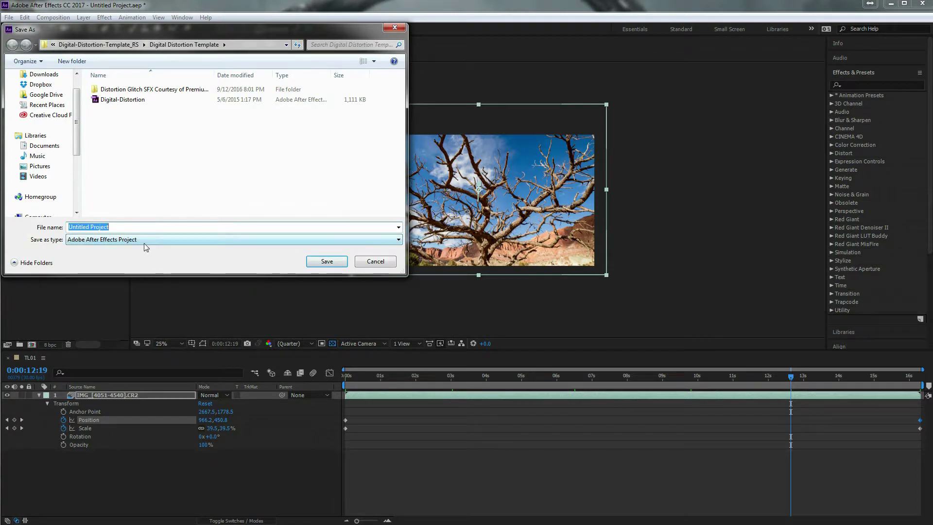
click(44, 145)
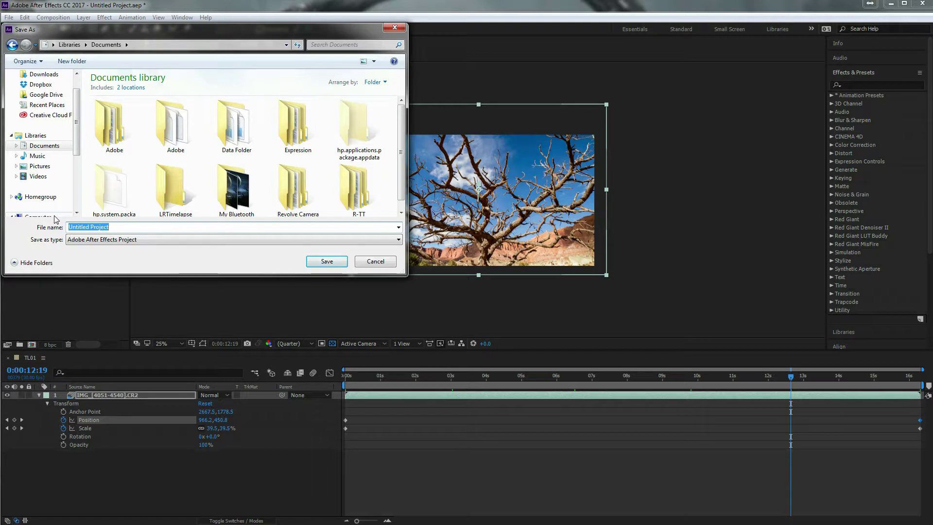
text(Test)
key(Return)
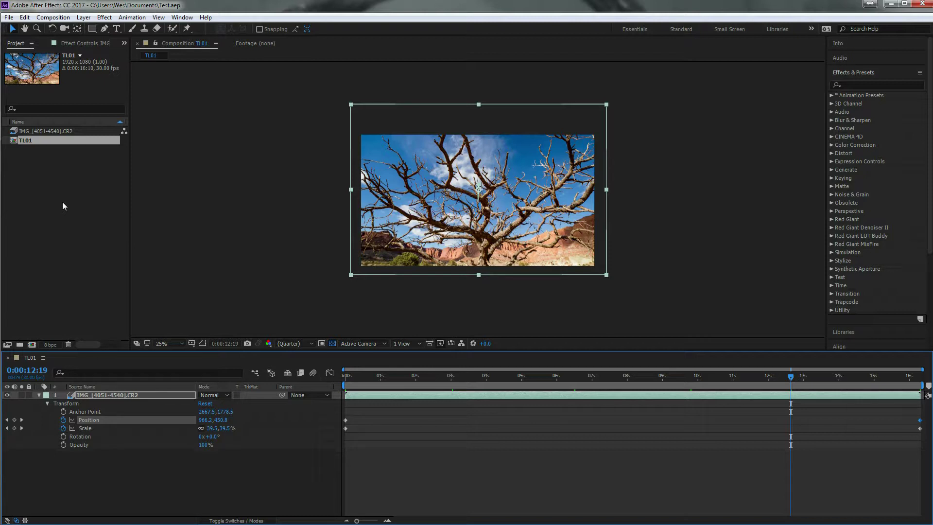
Import WJA05522 from Timelapse 02 DNG as a Camera Raw sequence and build a composition from it
double_click(62, 203)
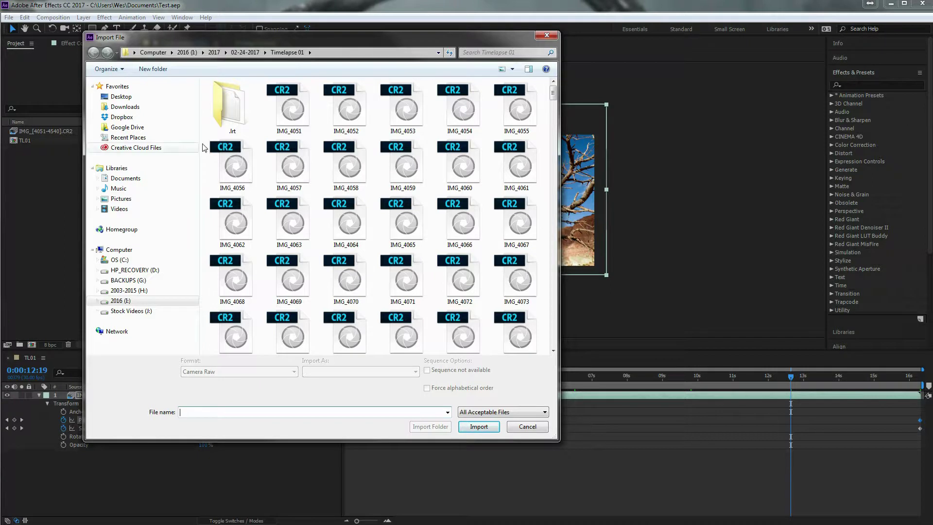
click(245, 52)
double_click(258, 148)
click(289, 107)
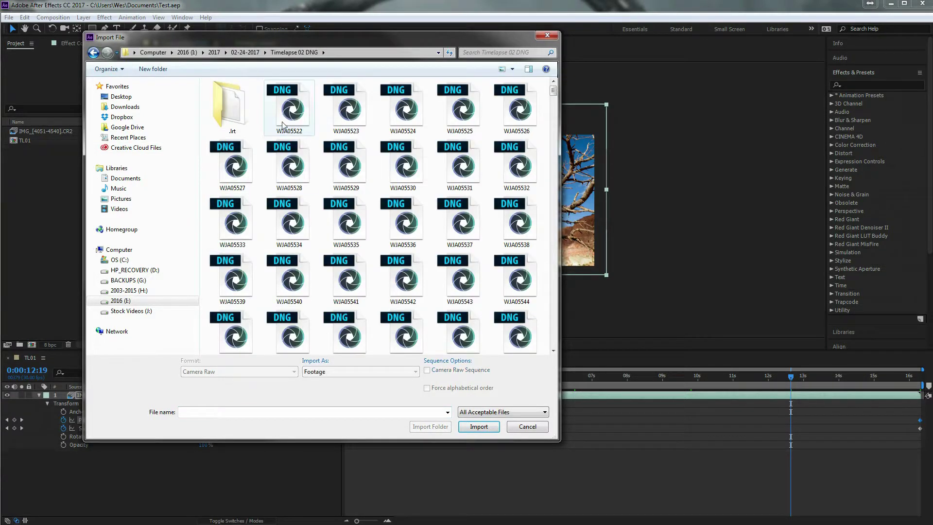
click(479, 427)
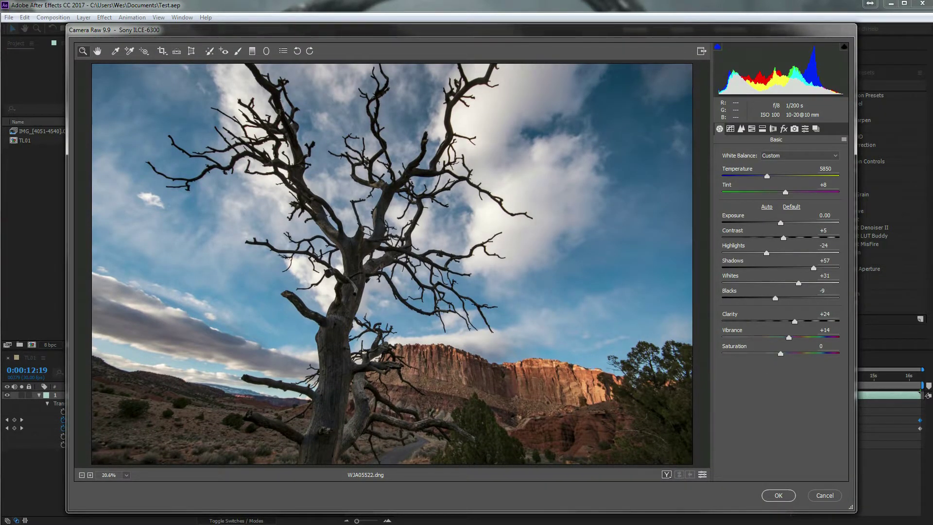
click(776, 494)
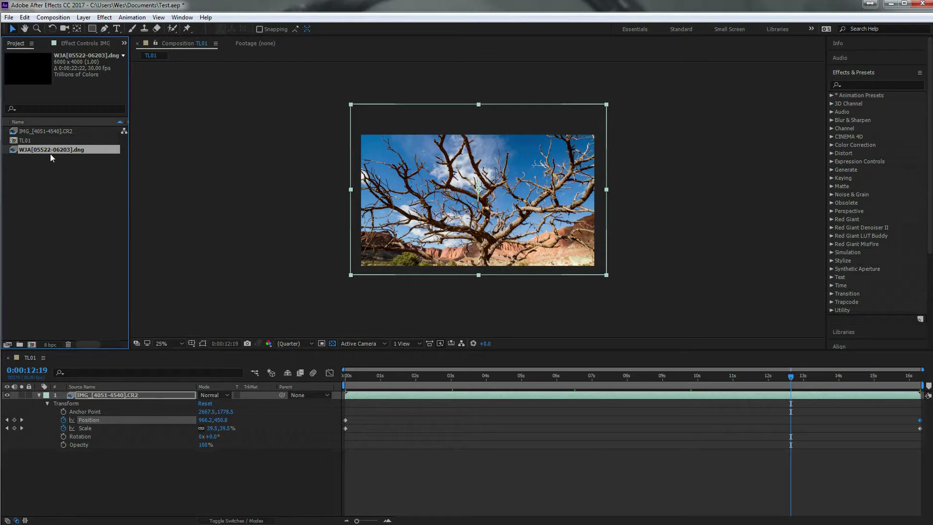
drag(47, 149, 33, 346)
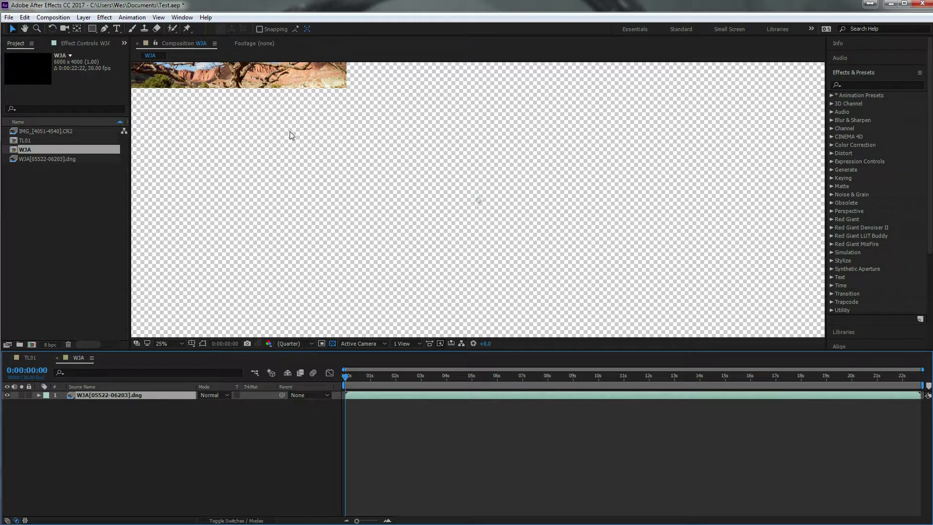
In Composition Settings, rename the comp WJA02 and enter a 1920 width and 1080 height
click(53, 18)
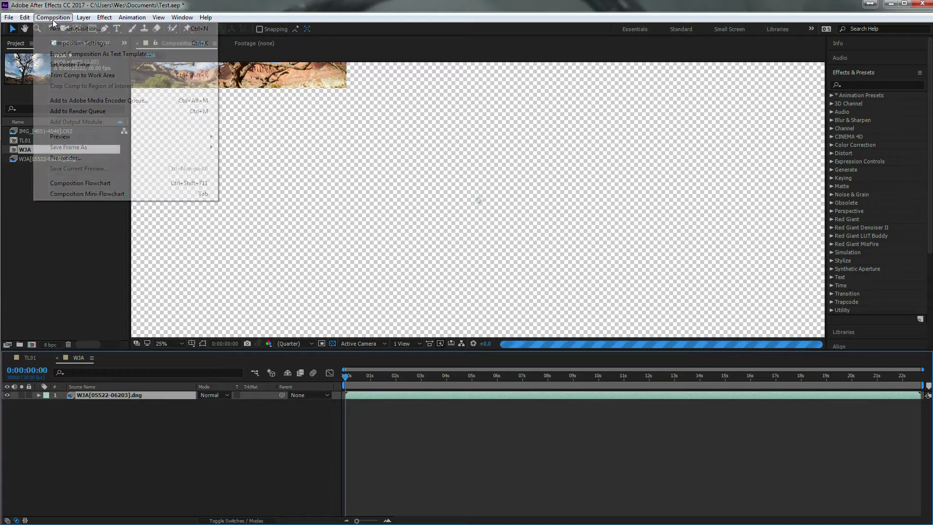
click(72, 43)
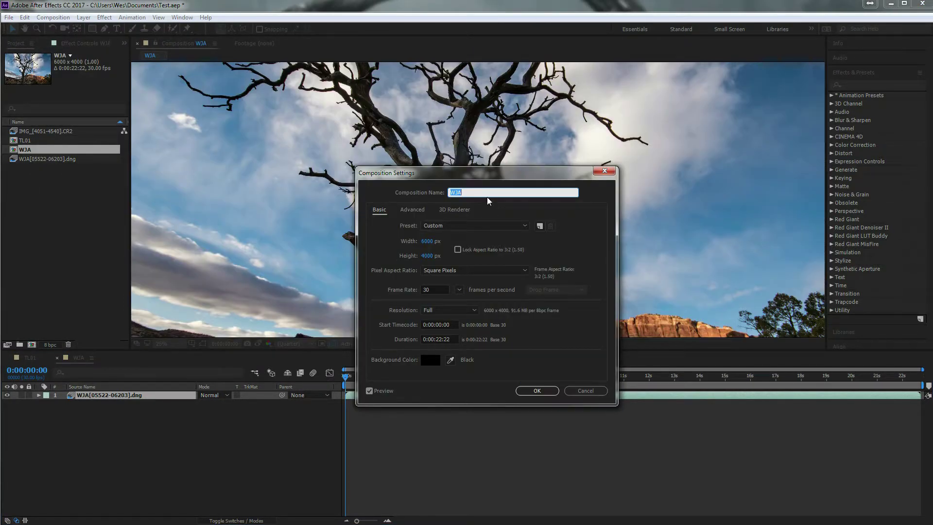
click(488, 197)
text(02)
click(426, 242)
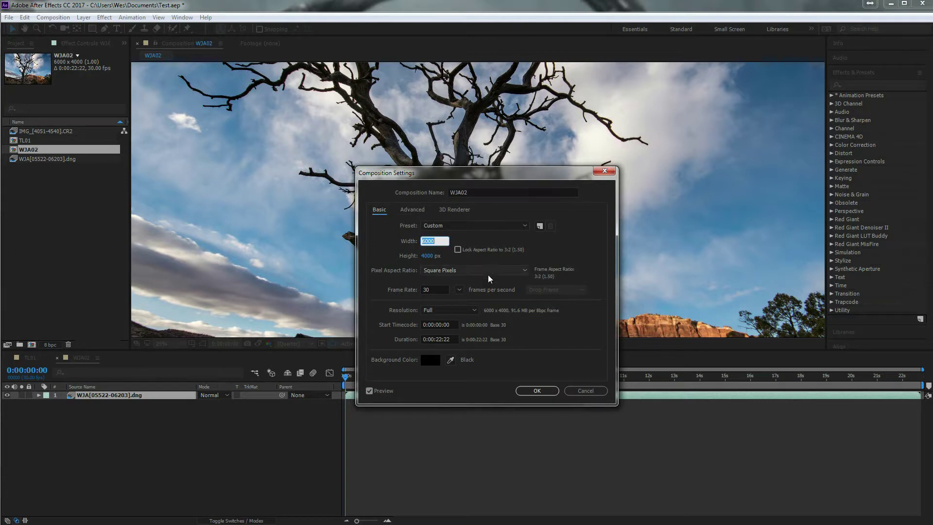
text(1920)
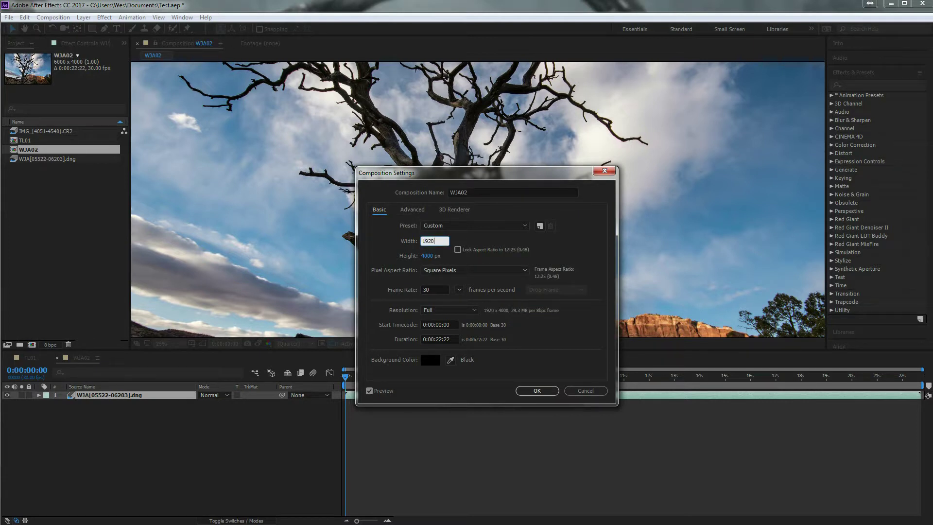
key(Tab)
text(10)
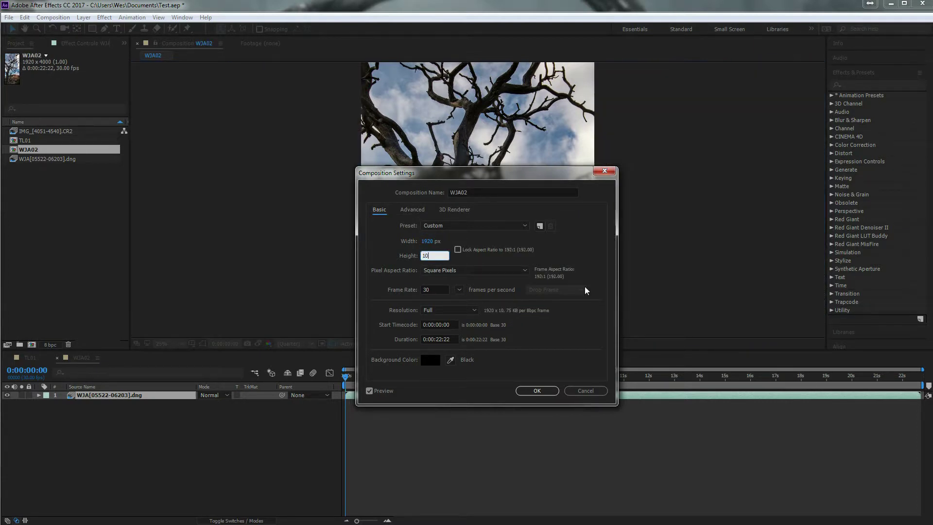
text(80)
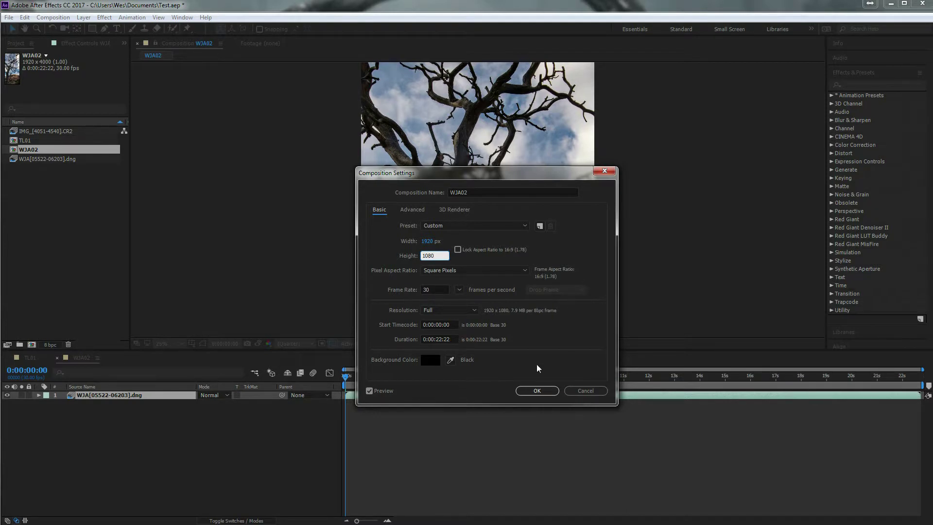
Apply the 1920 x 1080 settings and fit the tree footage layer to the composition width
click(538, 391)
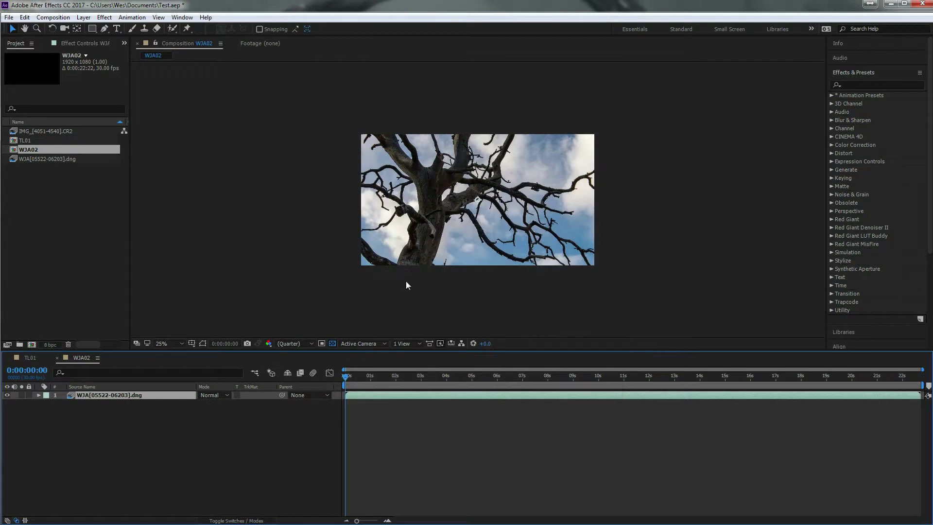
right_click(495, 239)
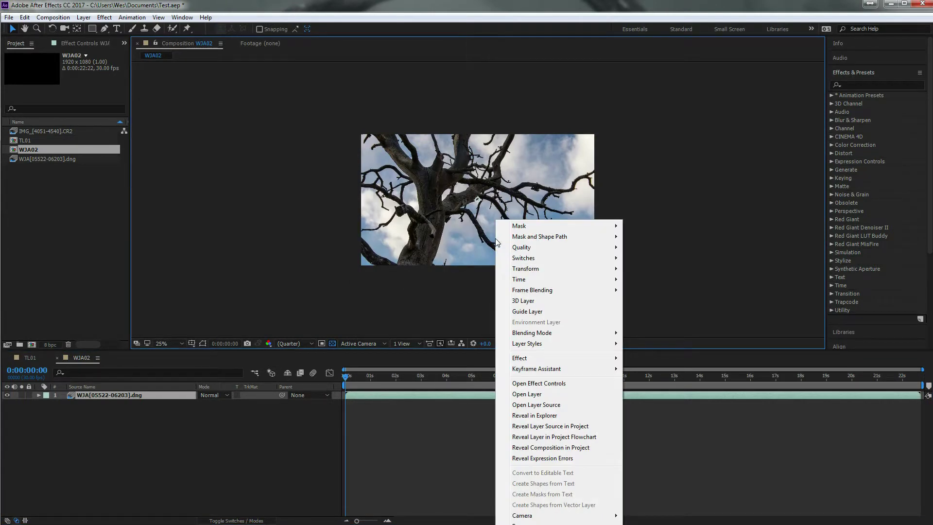
mouse_move(584, 269)
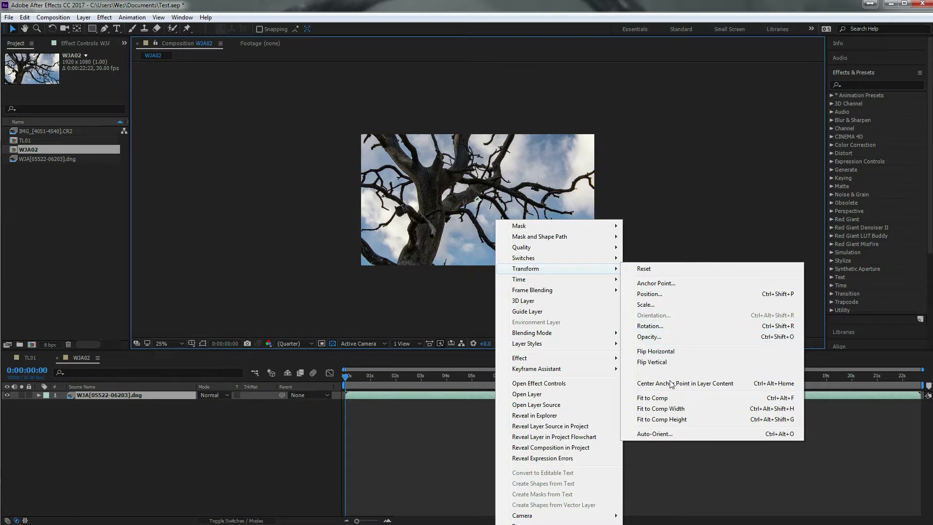
click(680, 409)
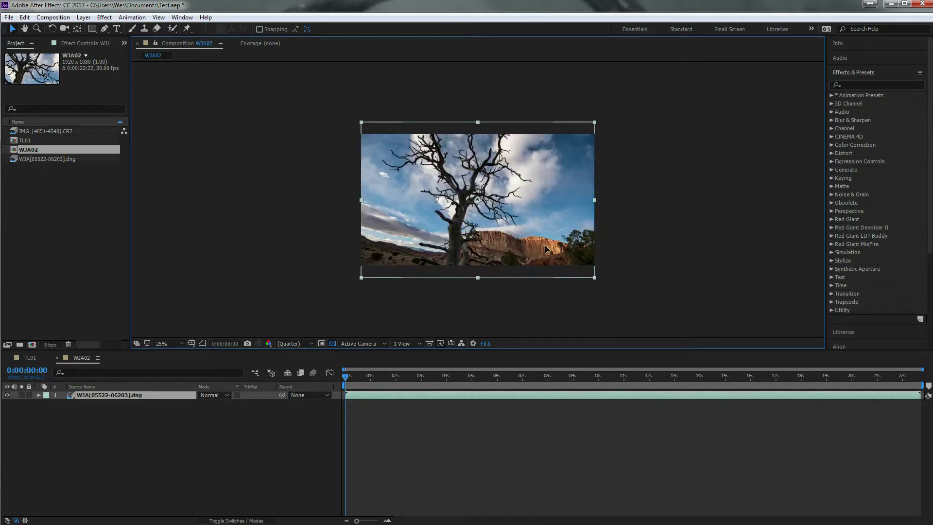
Drag the tree footage slightly upward and re-center it horizontally in the frame
drag(545, 245, 544, 237)
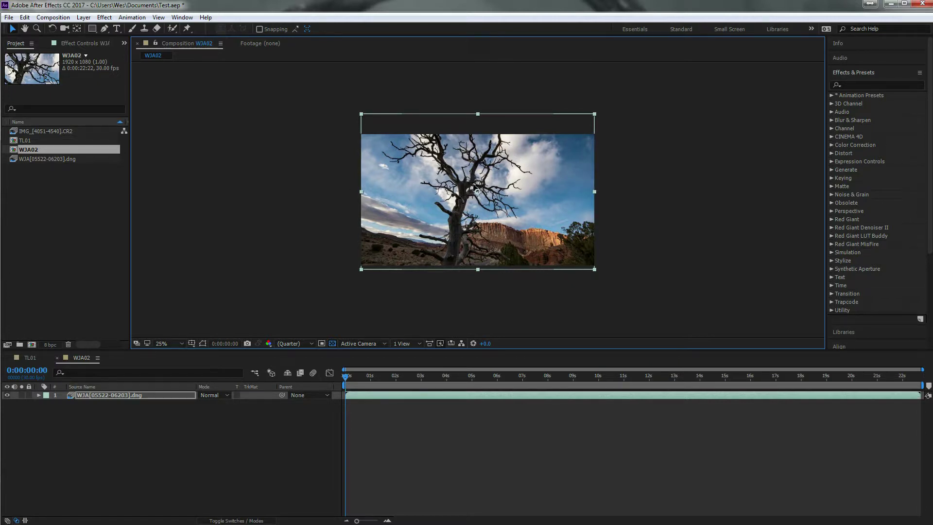
drag(475, 186, 467, 186)
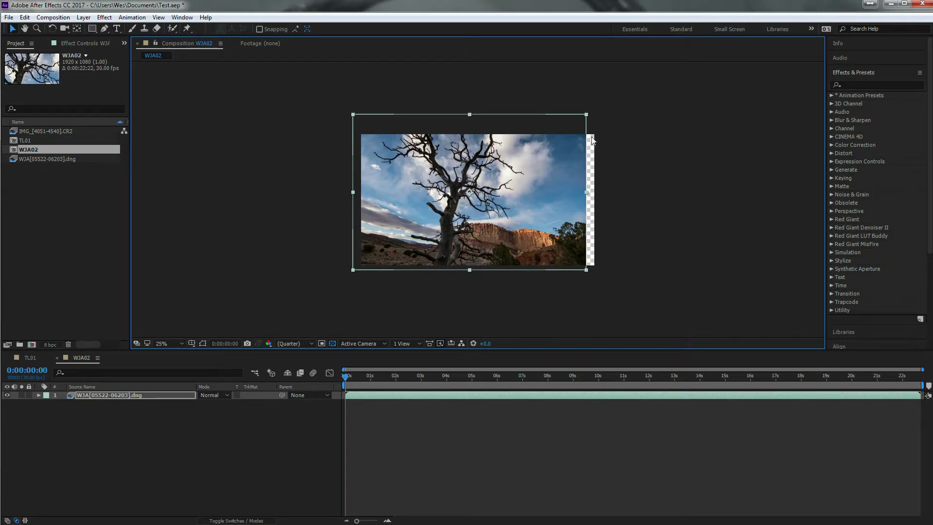
drag(510, 188, 517, 189)
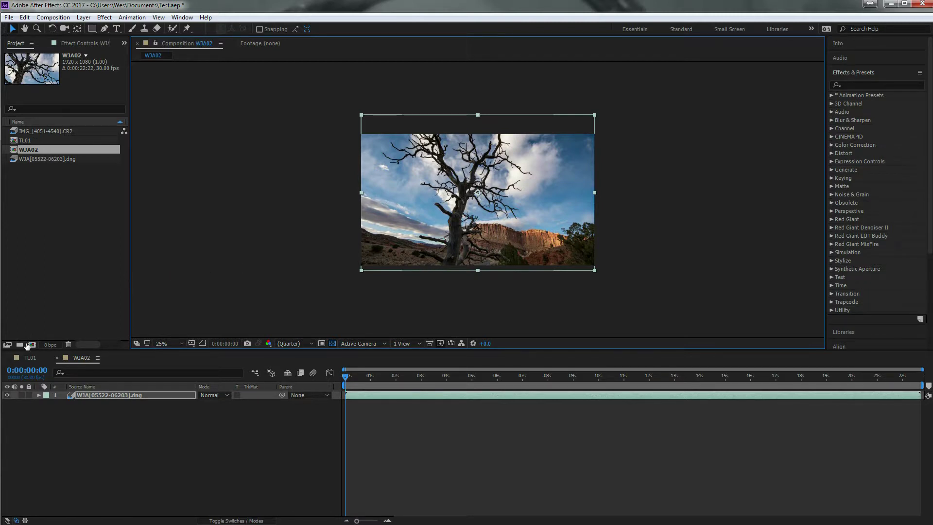
Switch back and forth between the TL01 and WJA02 compositions, ending on TL01
click(27, 358)
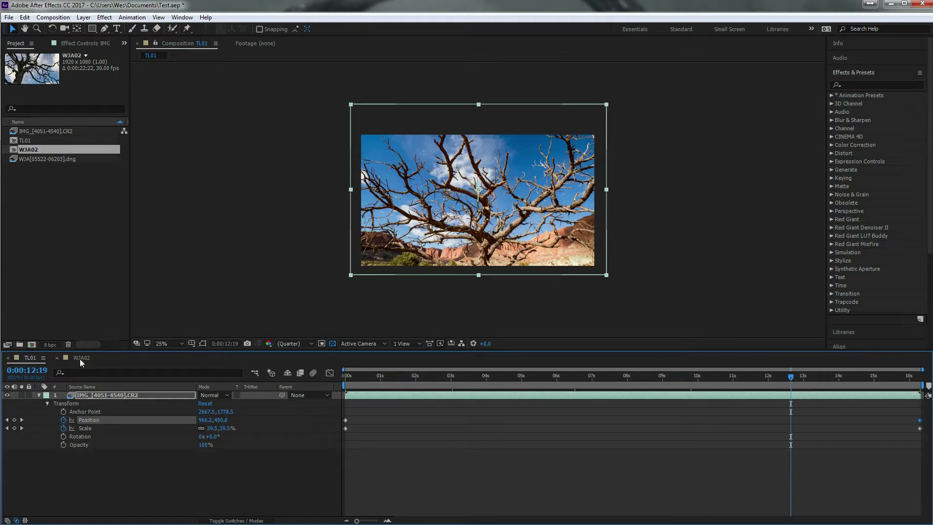
click(80, 359)
click(34, 358)
click(80, 358)
click(34, 357)
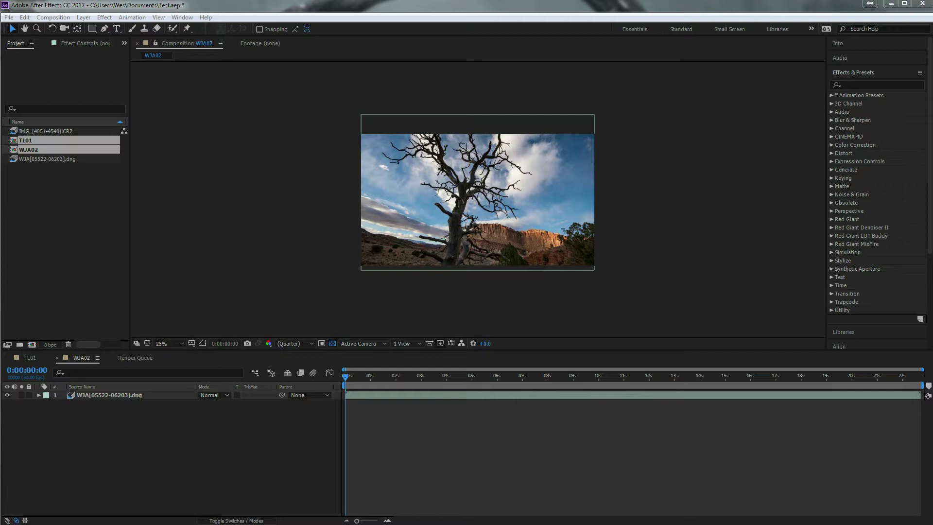
Select TL01 and WJA02 together, add both to the Render Queue, then reselect both
click(32, 139)
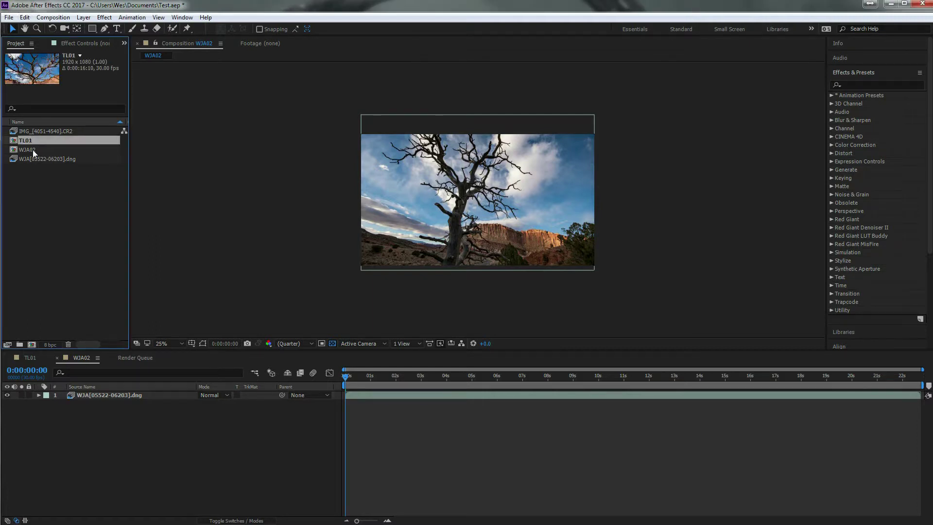
ctrl+click(33, 150)
click(8, 17)
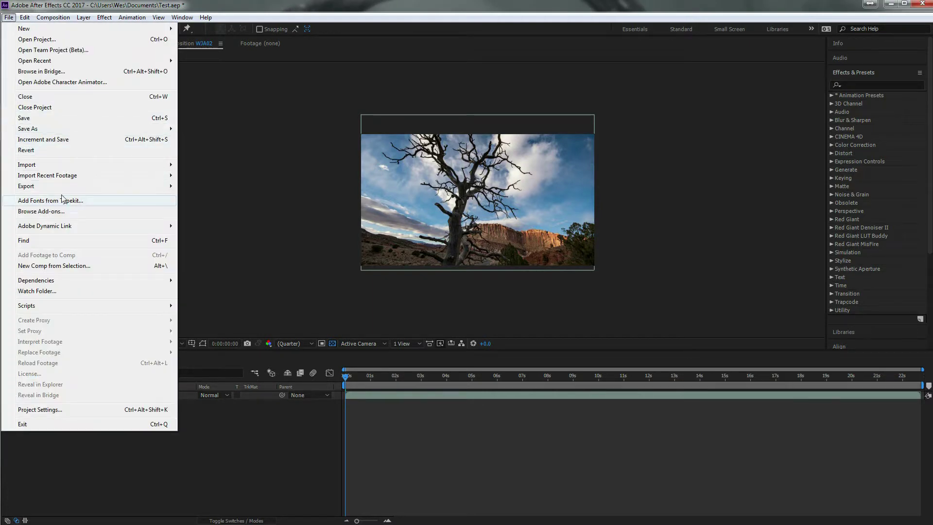
mouse_move(47, 186)
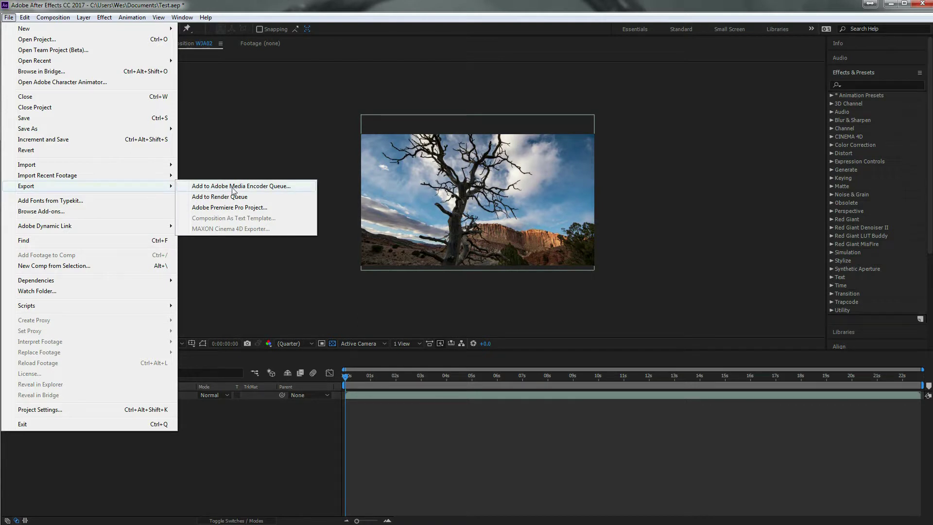
click(205, 197)
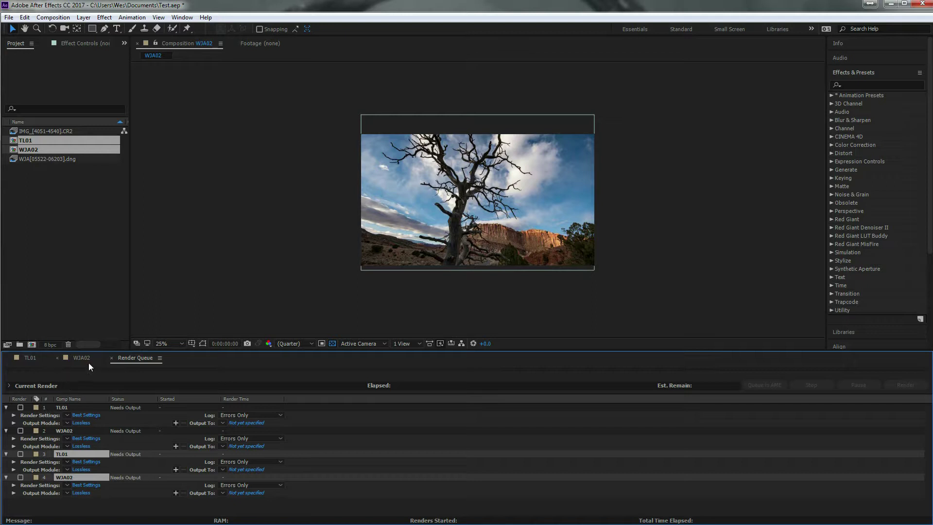
click(70, 264)
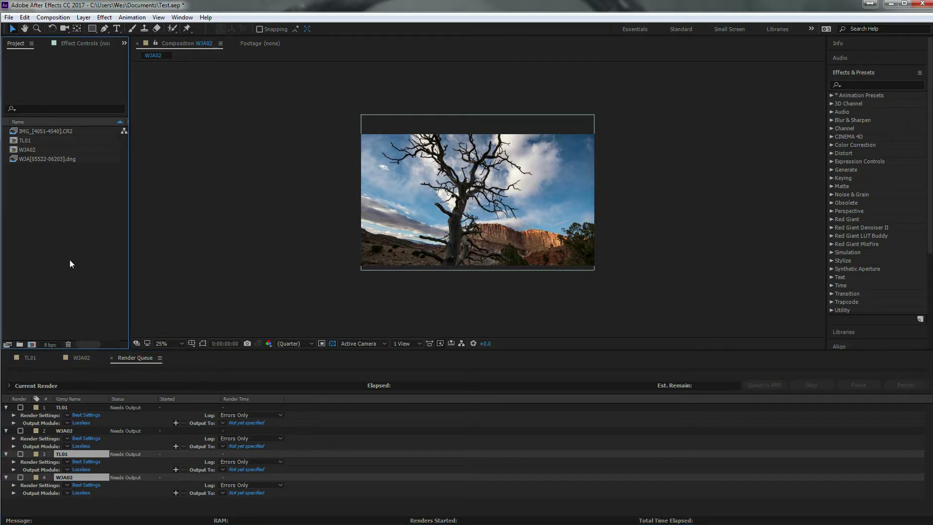
shift+click(37, 150)
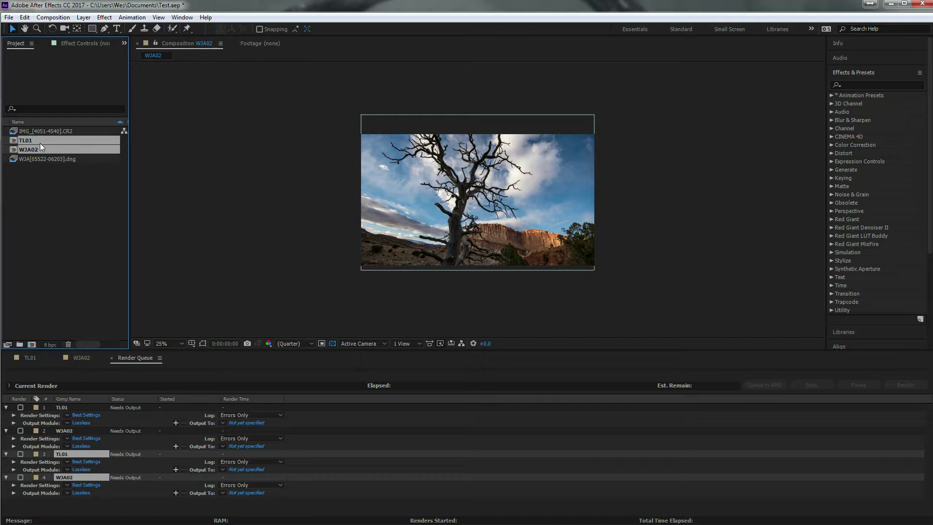
Add both comps to the Media Encoder queue and open export settings for both items
click(9, 17)
mouse_move(75, 188)
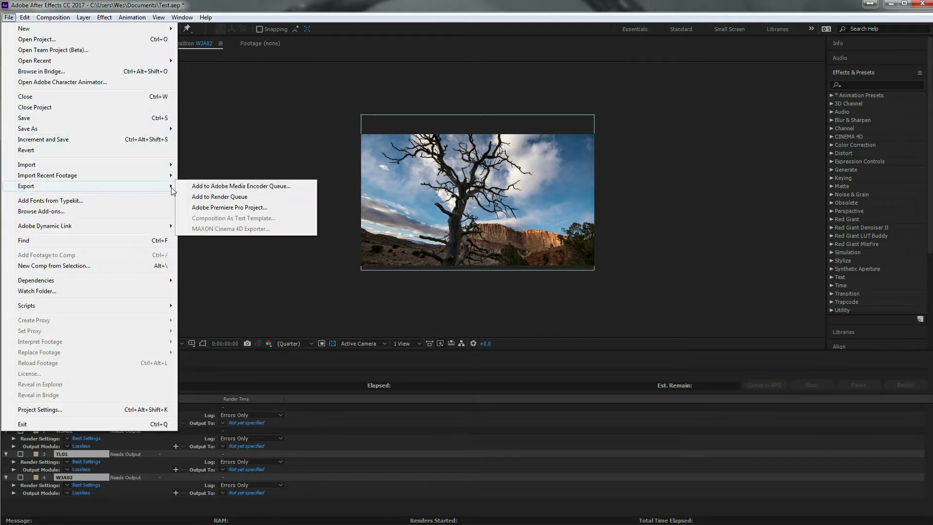
click(206, 189)
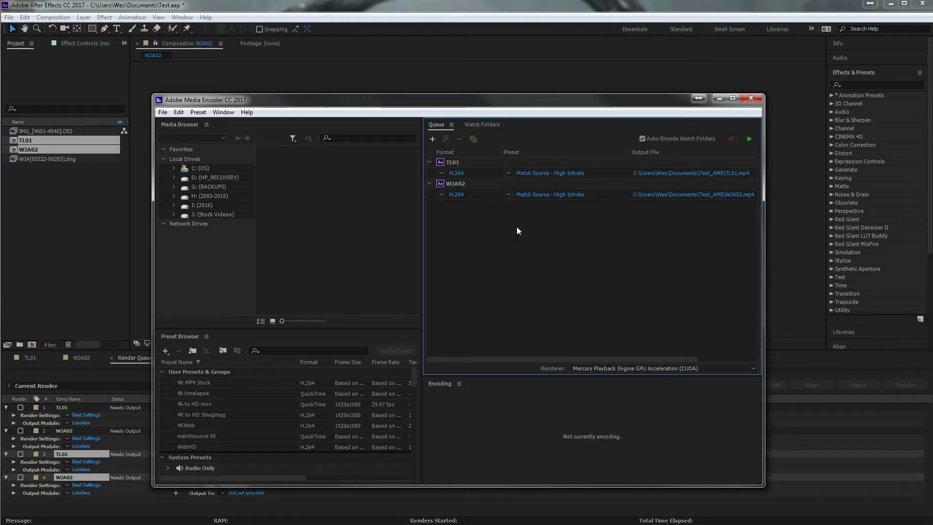
drag(498, 240, 580, 168)
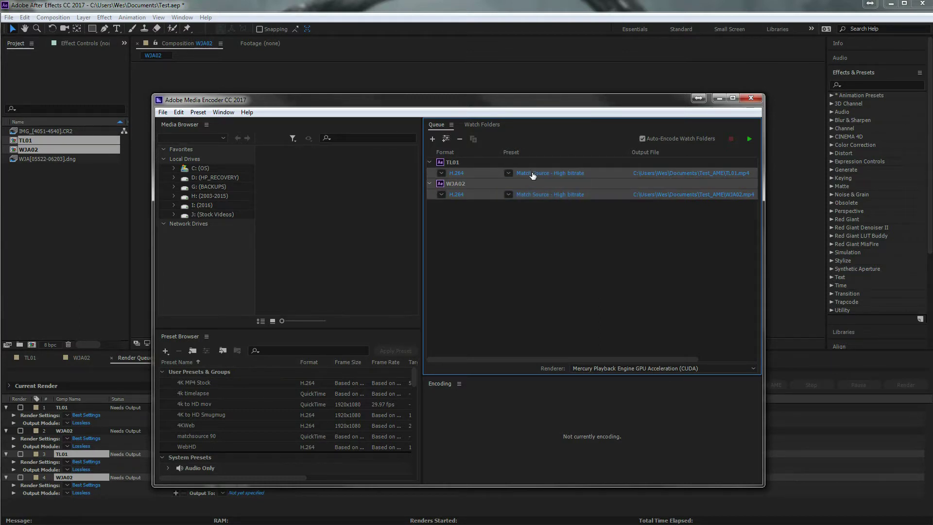
mouse_move(530, 180)
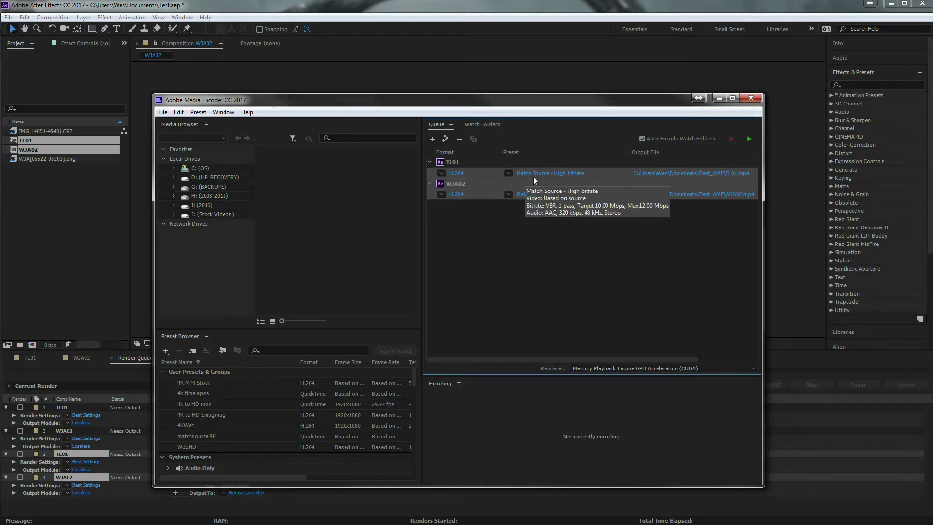
click(534, 180)
click(506, 308)
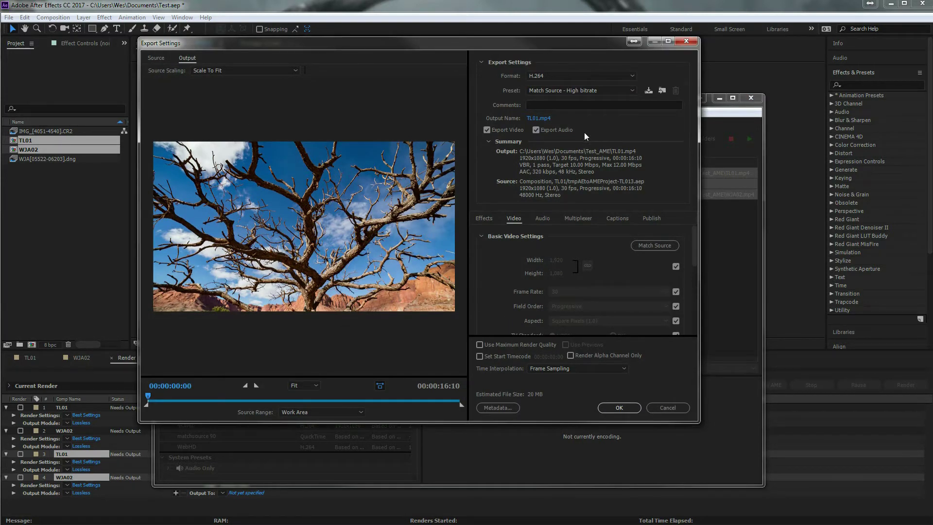
Set the output format to QuickTime with the Photo - JPEG video codec
click(602, 74)
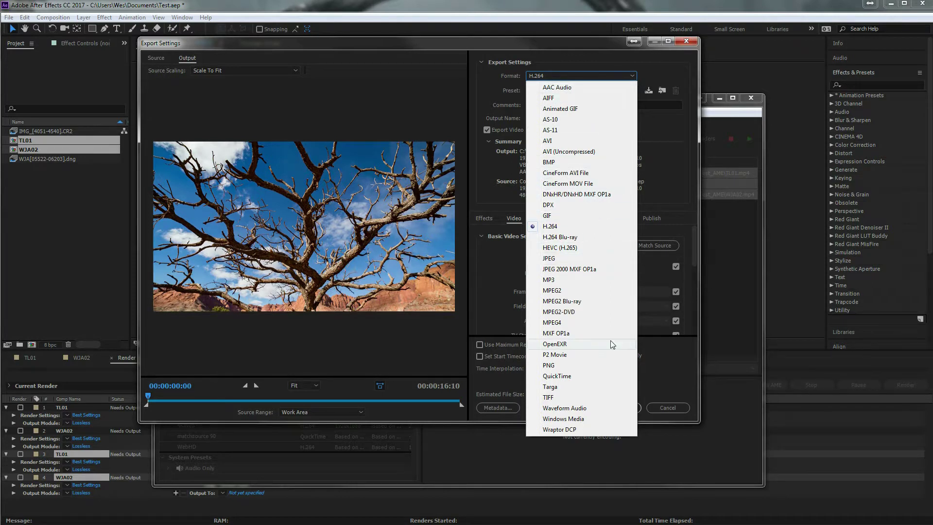
click(565, 378)
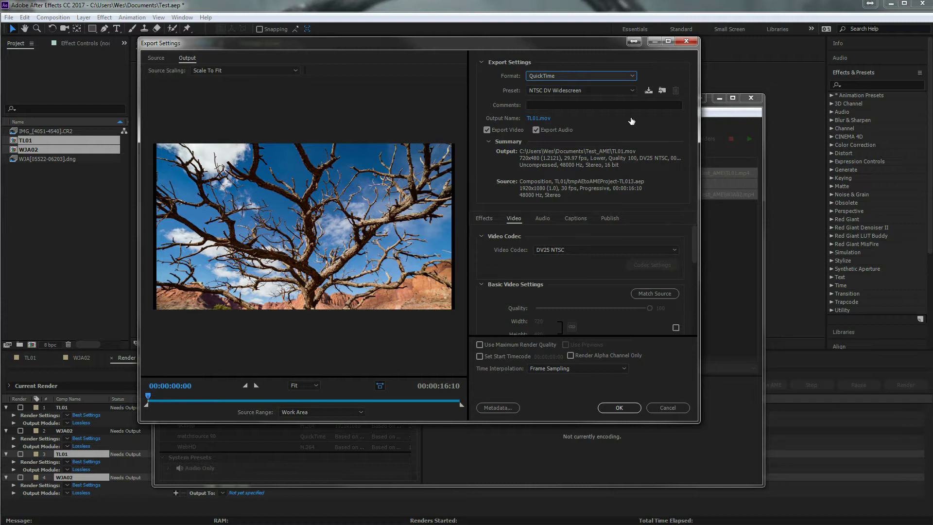
click(563, 249)
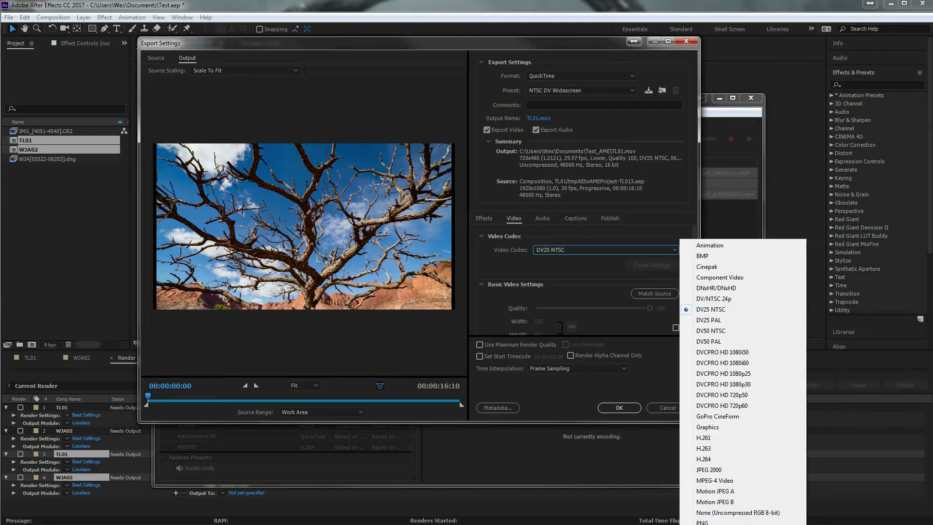
key(Return)
Turn off source matching and enter a custom 1280 width and 1280 height
drag(693, 255, 693, 268)
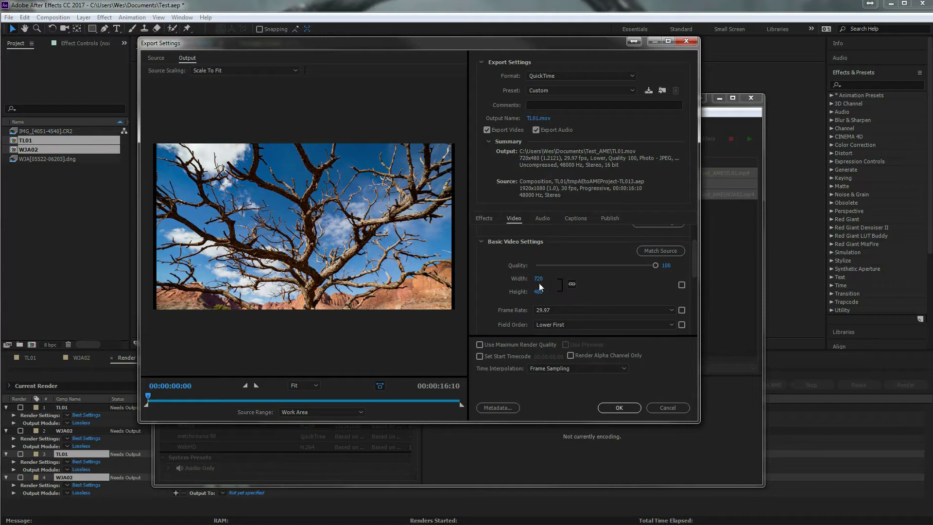
click(664, 255)
drag(696, 246, 690, 270)
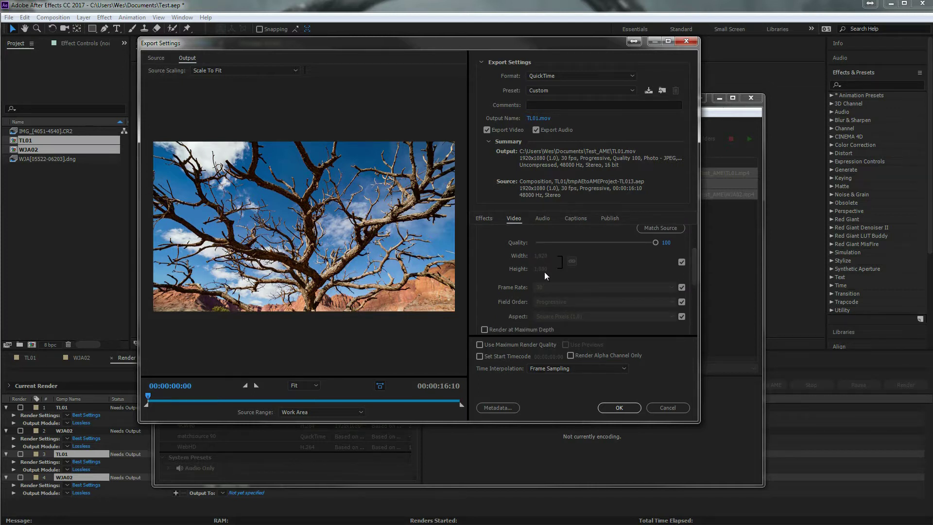
click(683, 262)
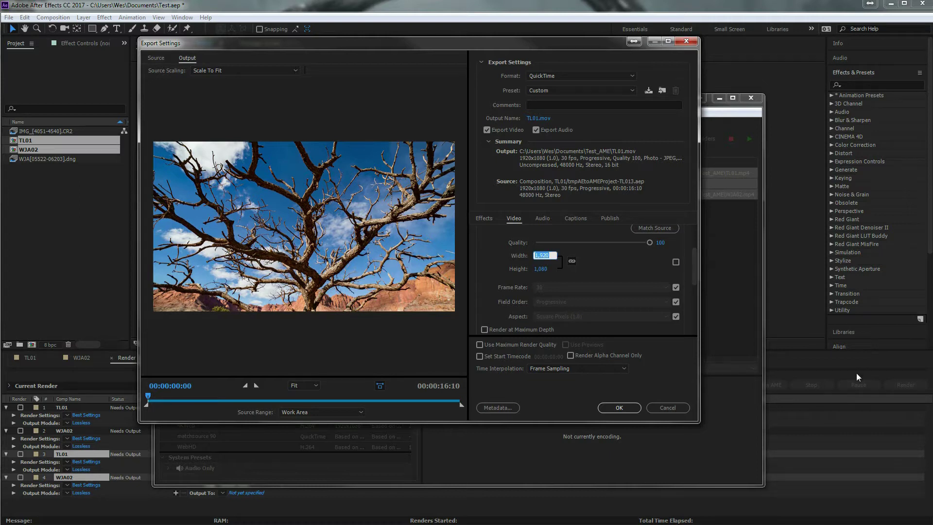
text(1280)
key(Return)
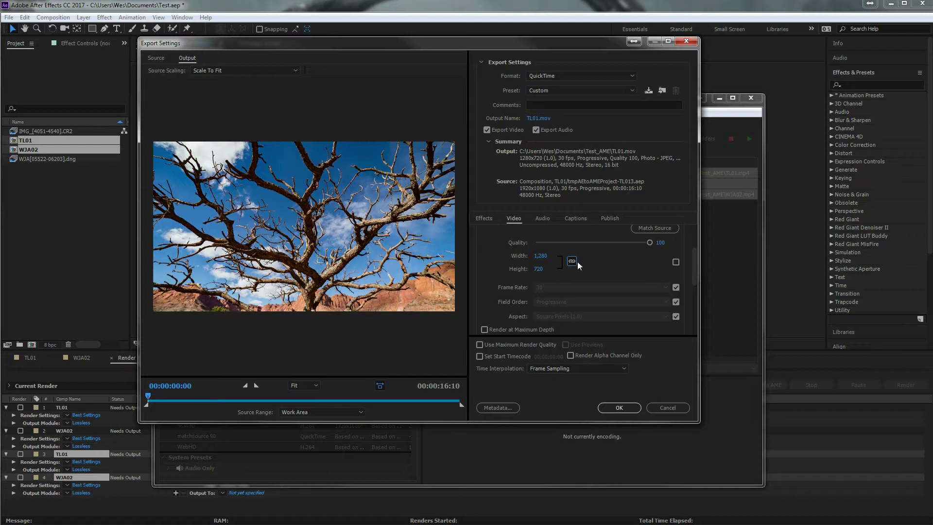
click(543, 270)
text(1280)
Commit the 1280 height, try scaling the image to fill, then revert to fit with bars
key(Return)
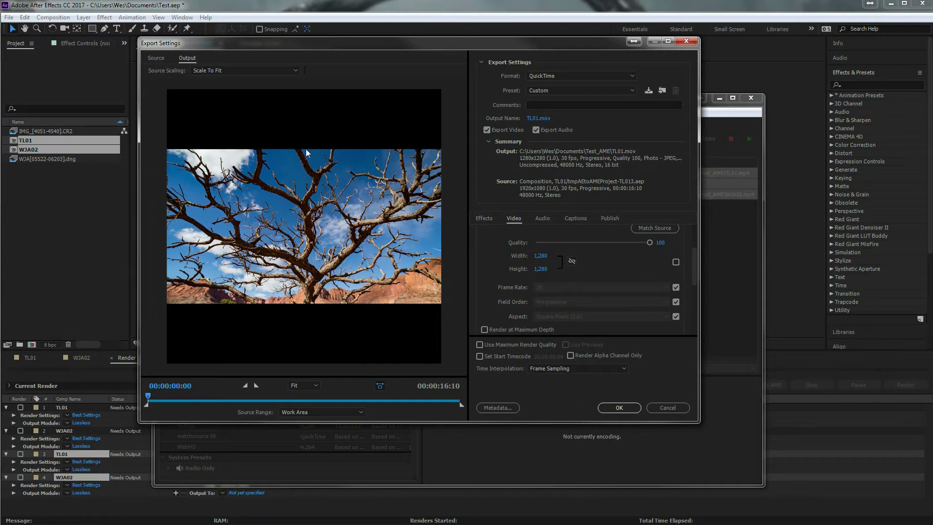
click(291, 71)
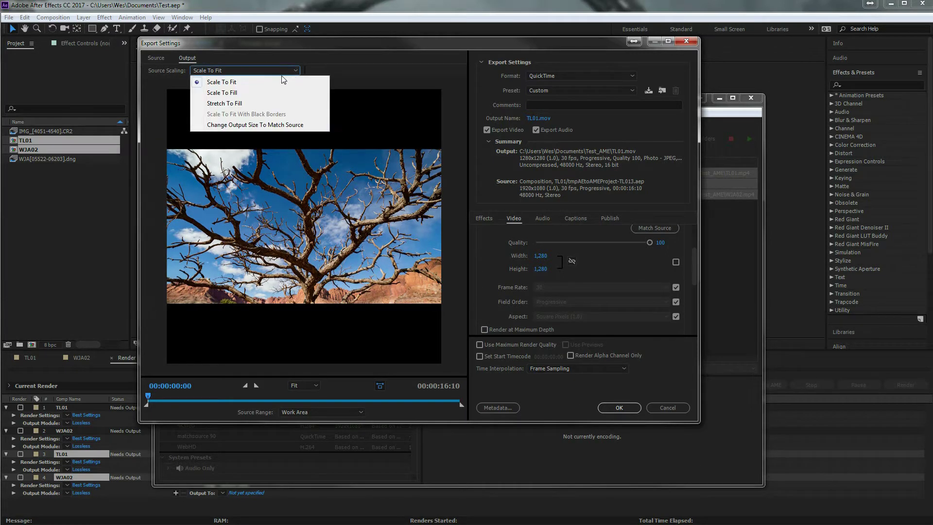
click(238, 93)
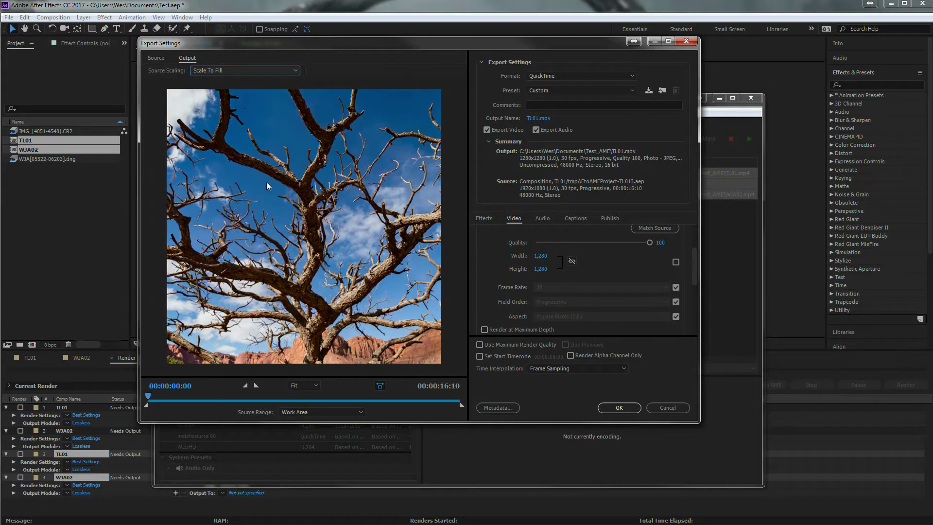
click(270, 70)
click(258, 86)
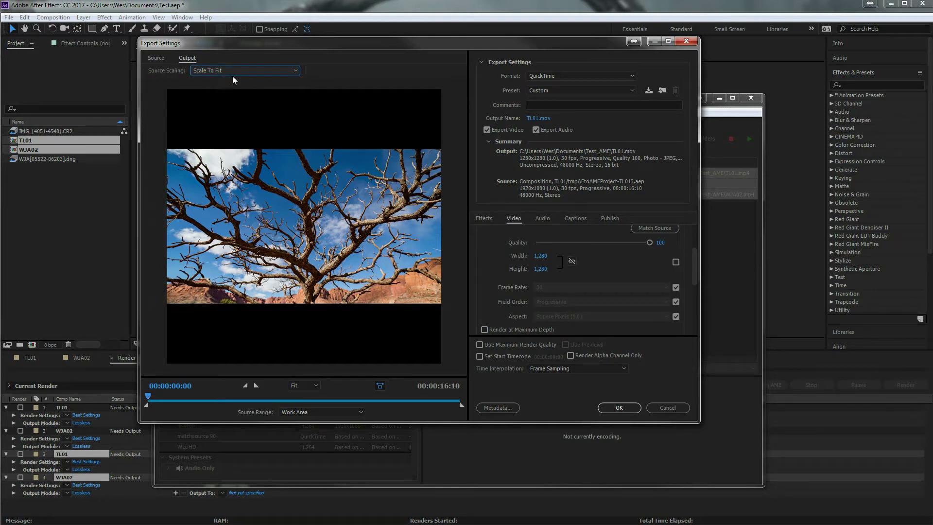
Reset the frame size to Match Source, lower Quality to 90, and apply the settings
click(649, 229)
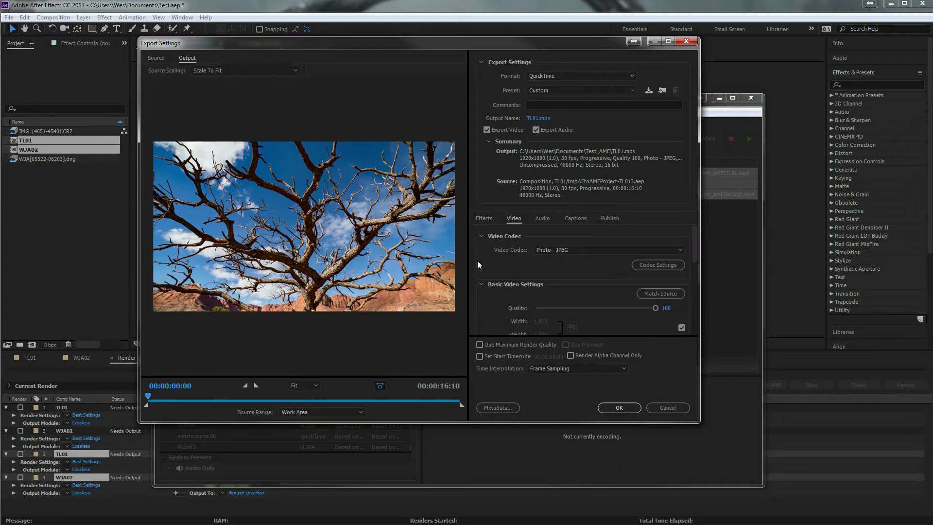
drag(697, 251, 695, 264)
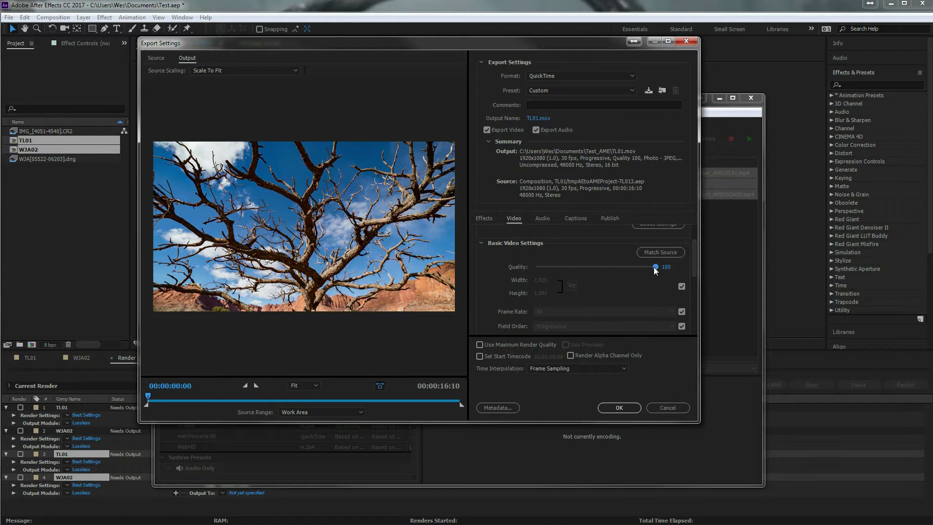
drag(645, 267, 642, 267)
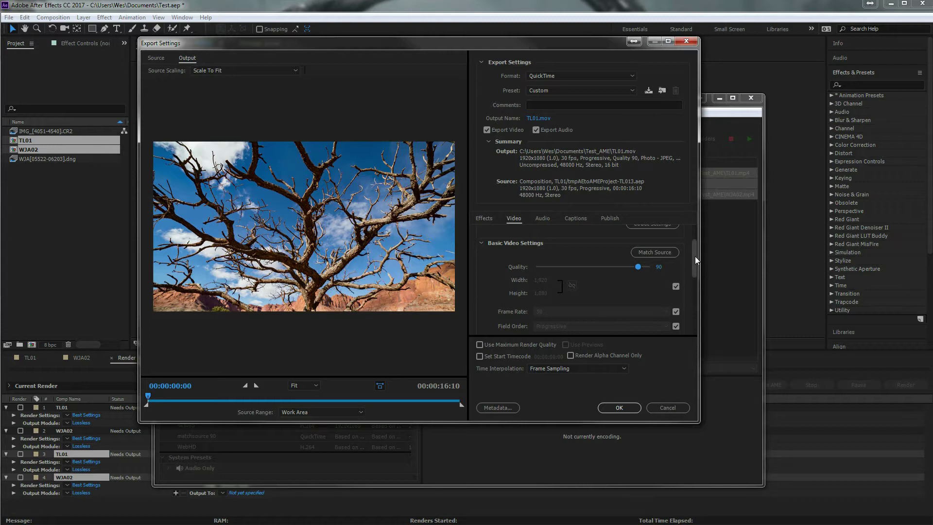
drag(695, 260, 698, 301)
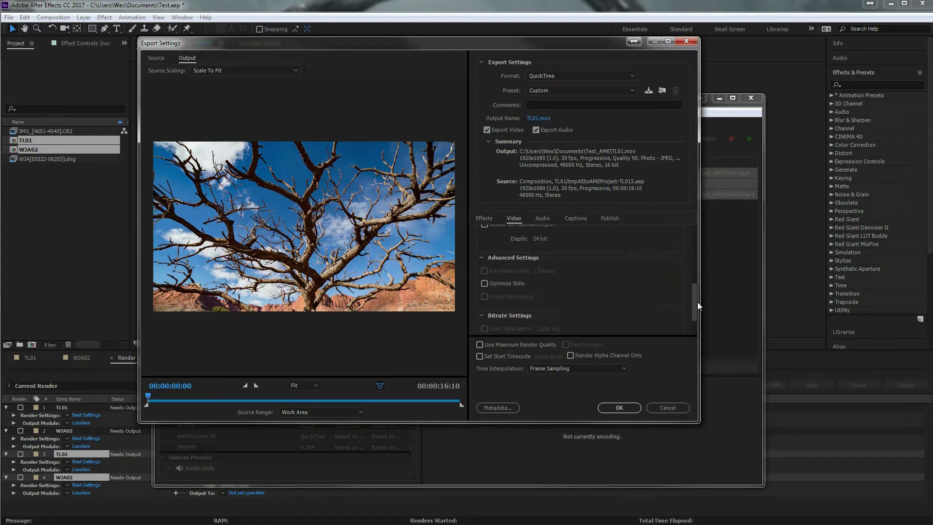
click(631, 410)
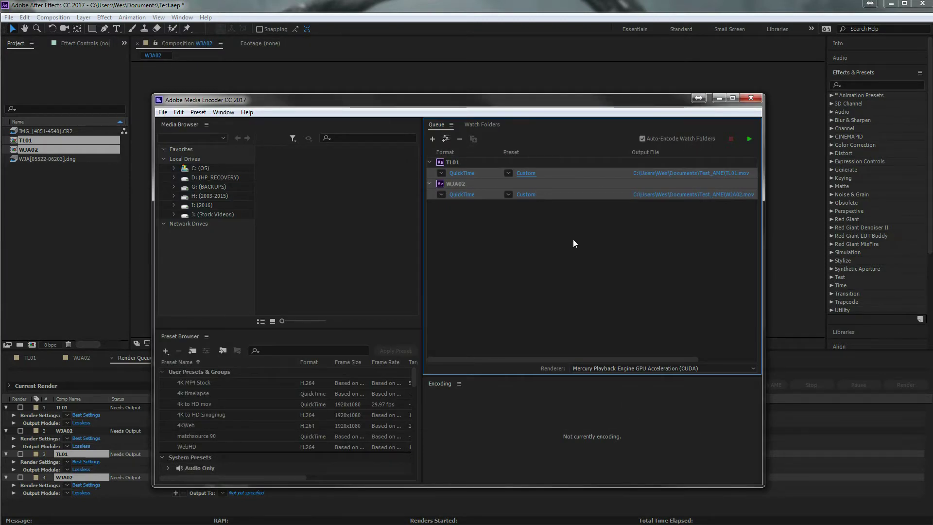
Reopen export settings for both items and switch the format to H.264, matching source
click(533, 174)
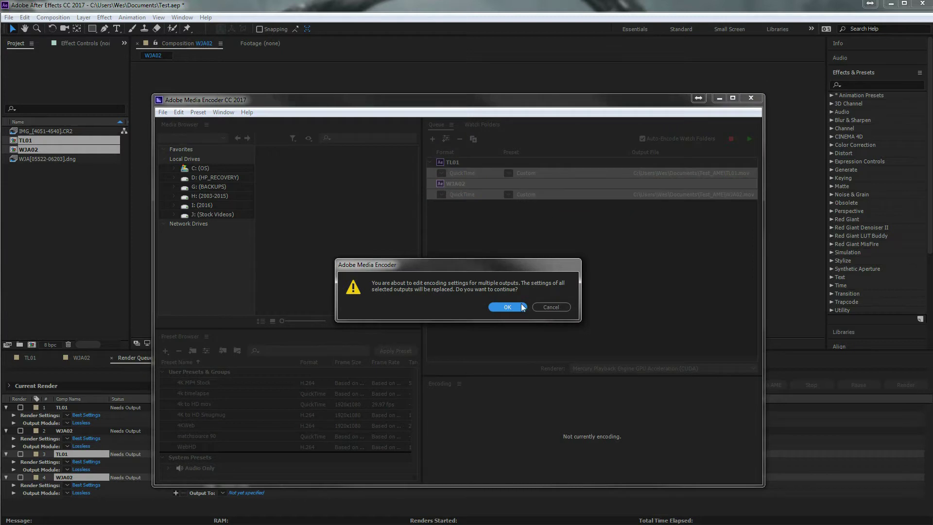
click(521, 307)
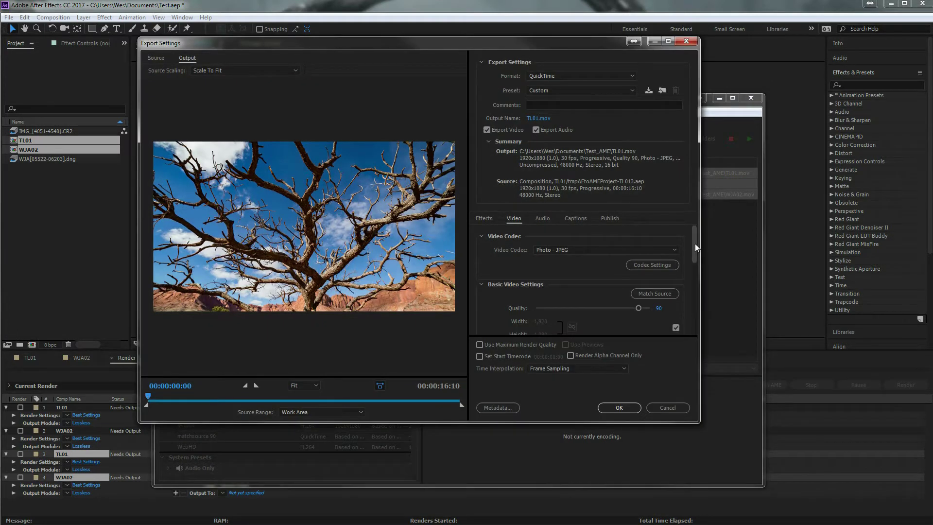
click(596, 76)
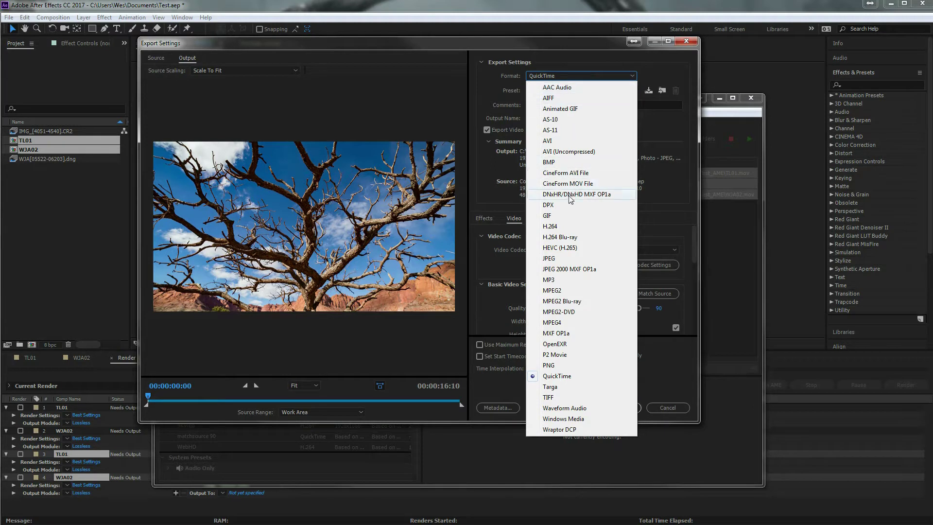
click(563, 227)
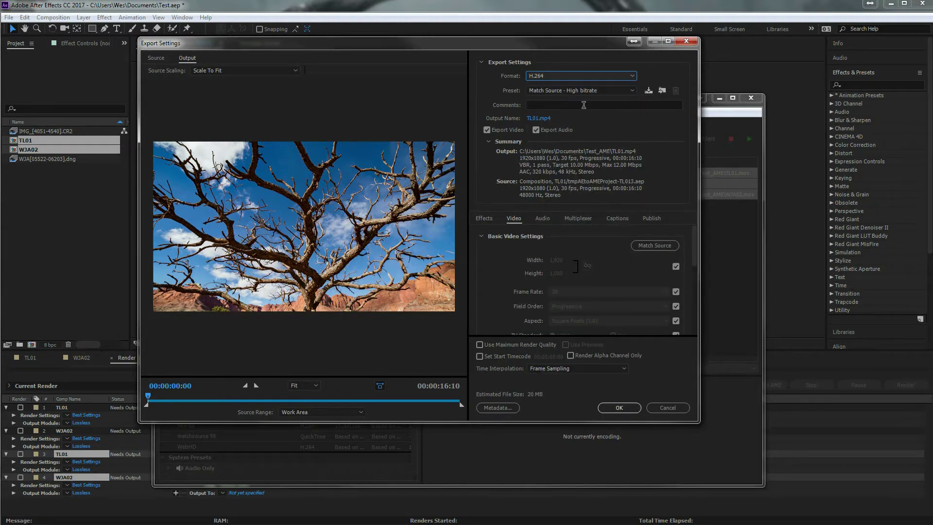
click(660, 245)
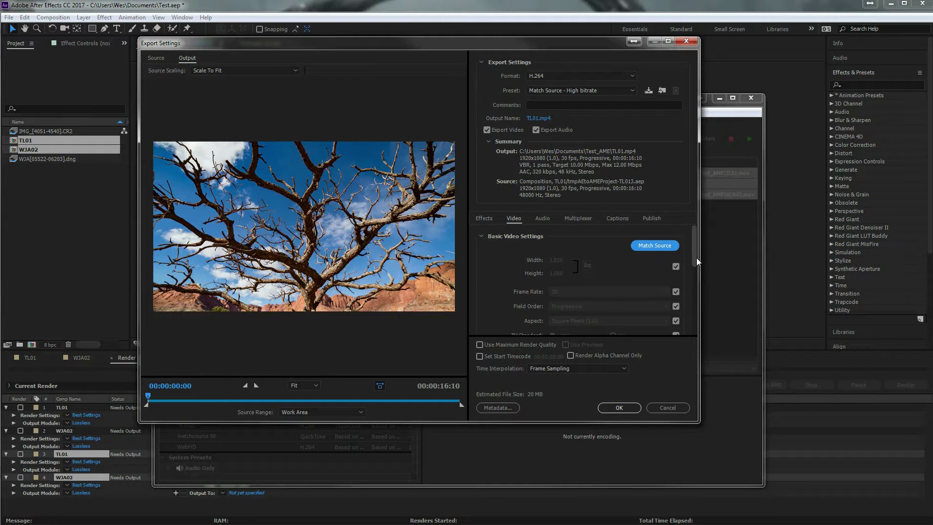
Unlink the frame size from the source and set the width to 1280
drag(696, 257, 700, 310)
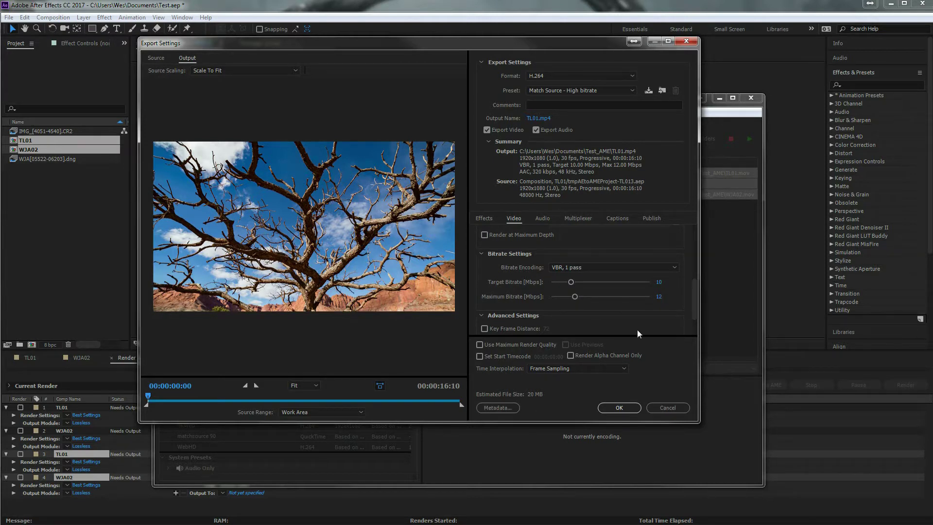
drag(693, 309, 682, 255)
click(676, 267)
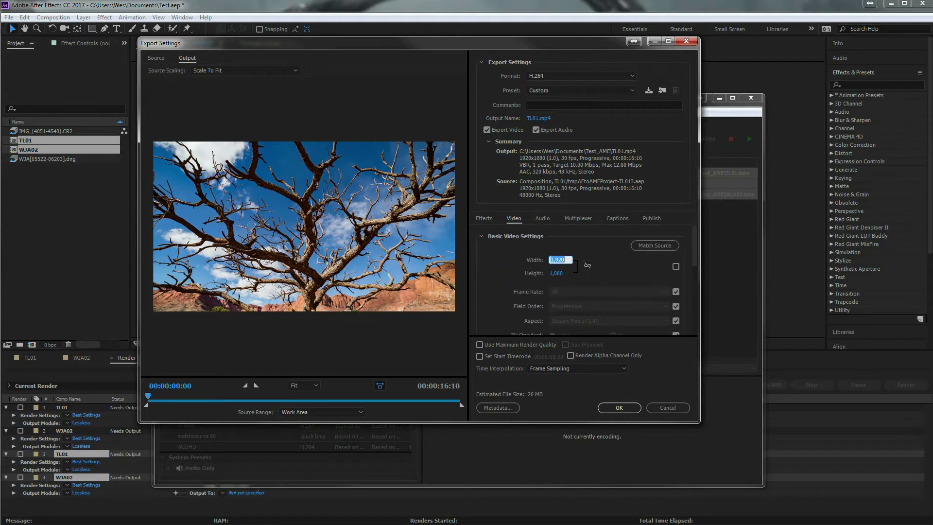
text(1280)
click(623, 272)
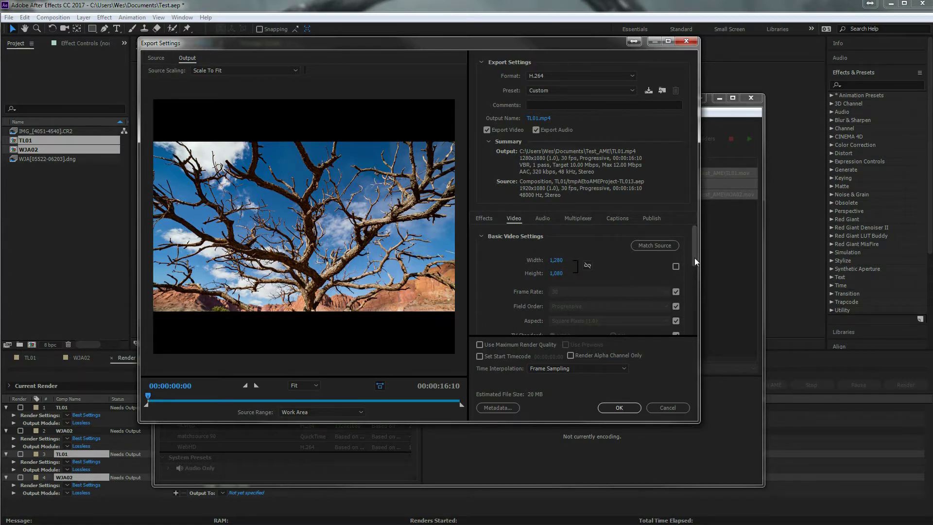
mouse_move(695, 258)
mouse_down()
mouse_move(688, 289)
mouse_move(685, 259)
mouse_move(694, 262)
mouse_up()
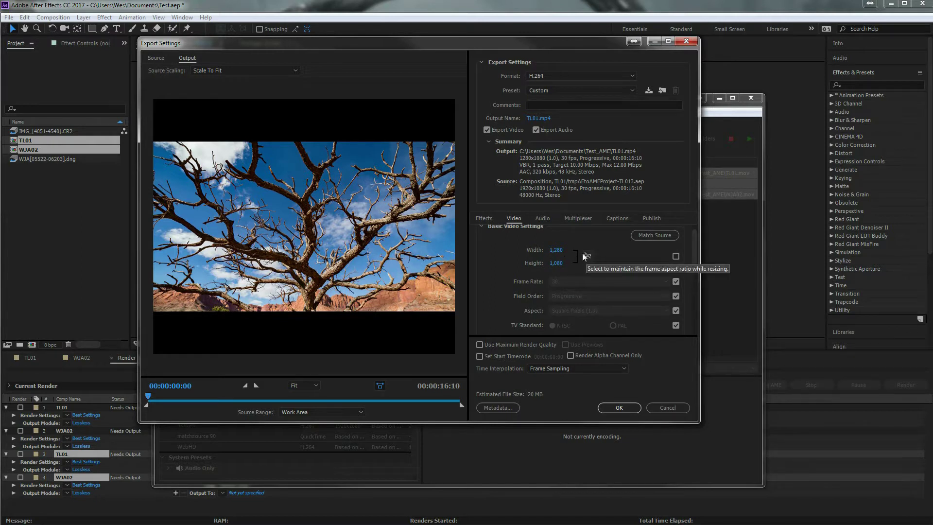
Set the TL01 export height to 720
click(557, 263)
text(7)
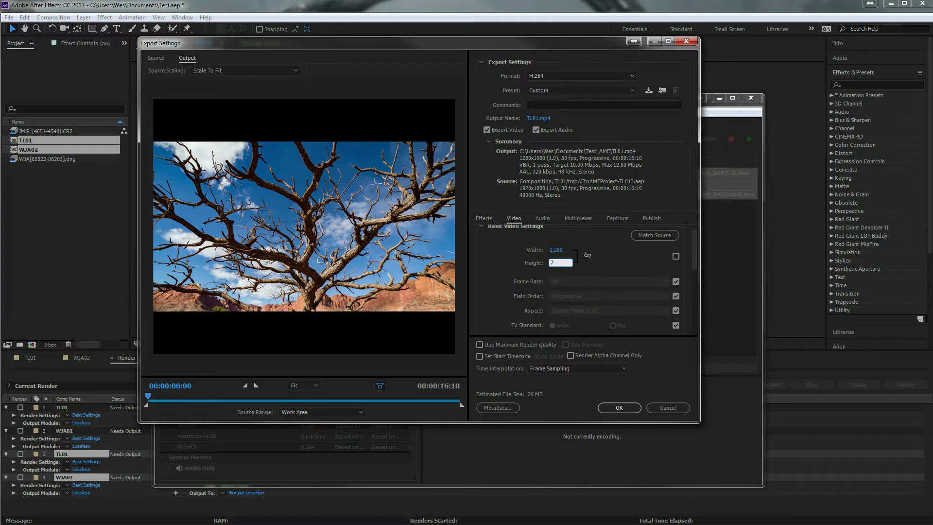
text(20)
key(Return)
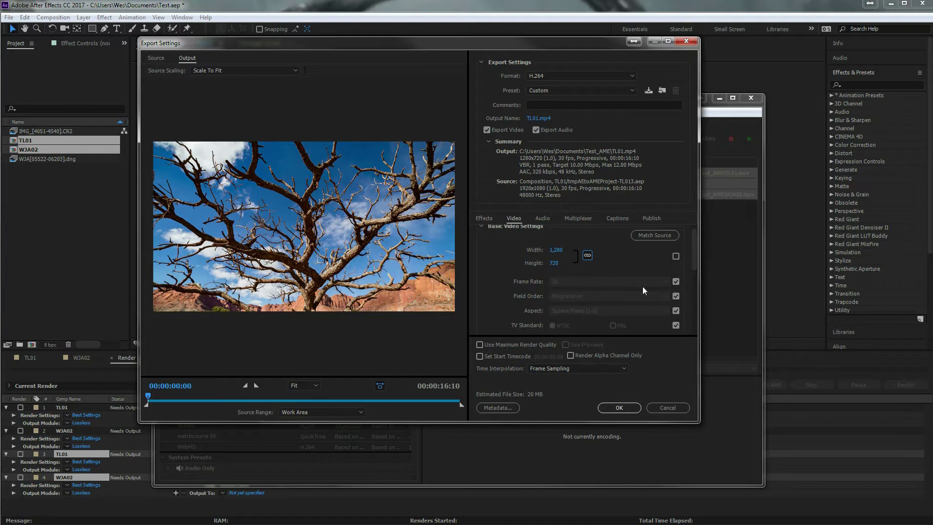
Drag the target bitrate to its 50 Mbps maximum, keeping VBR, 1 pass encoding
drag(695, 253, 696, 306)
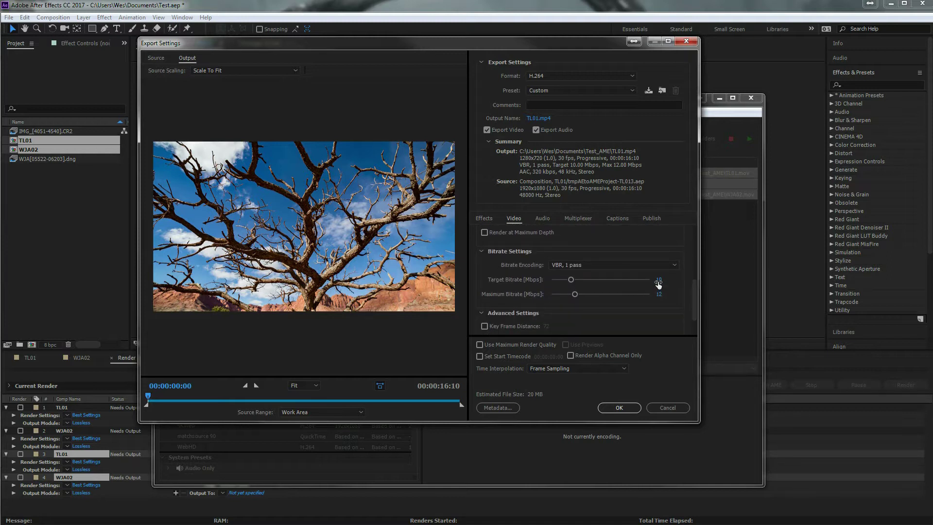
drag(571, 280, 607, 325)
drag(608, 281, 565, 295)
drag(578, 280, 572, 281)
drag(628, 284, 756, 322)
click(664, 267)
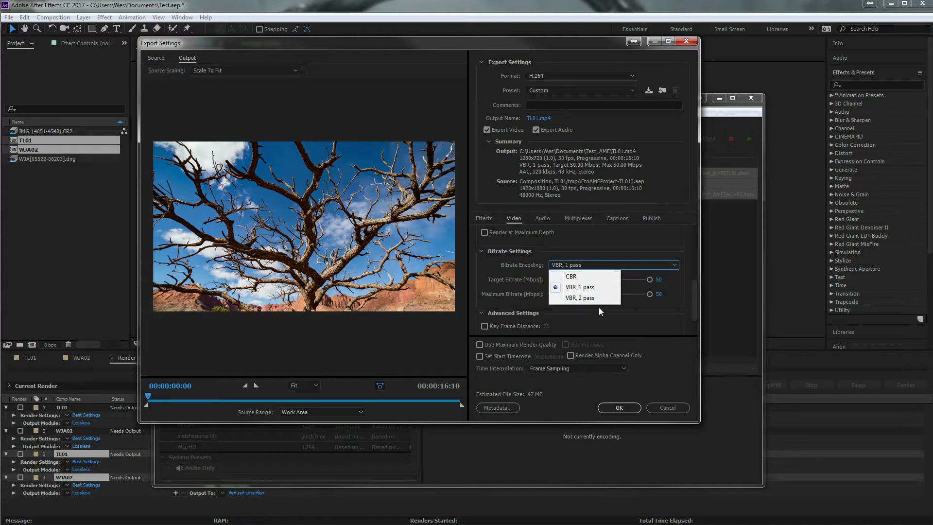
click(621, 320)
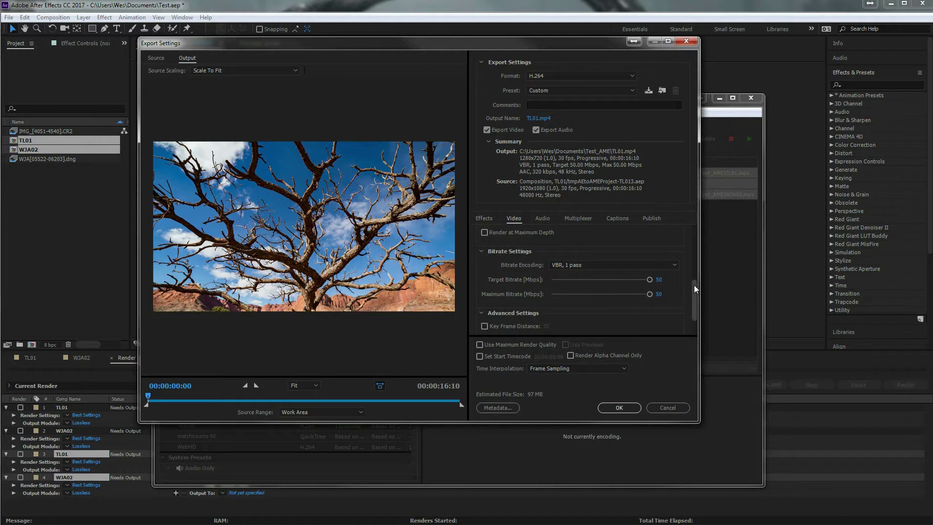
Give TL01 the YouTube 1080p HD preset, verify the 16 Mbps target bitrate, and confirm
click(577, 89)
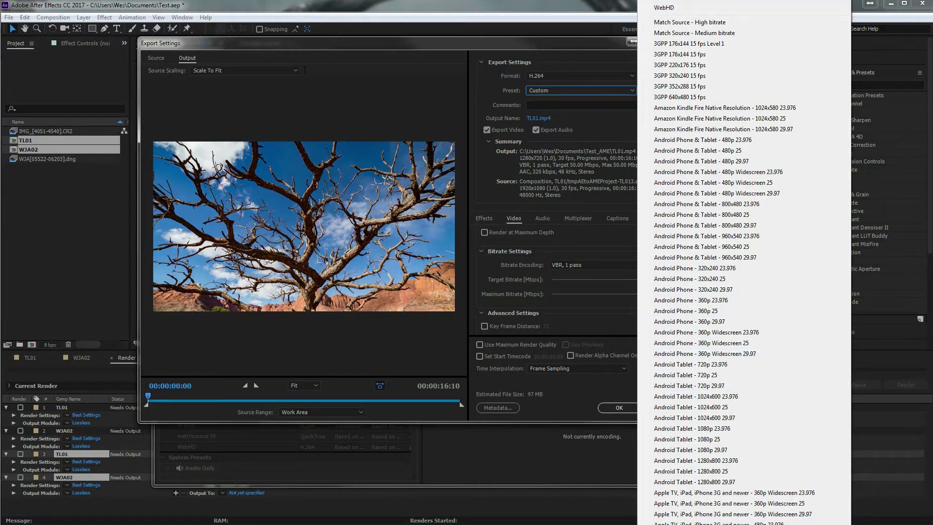
scroll(734, 263, down, 5)
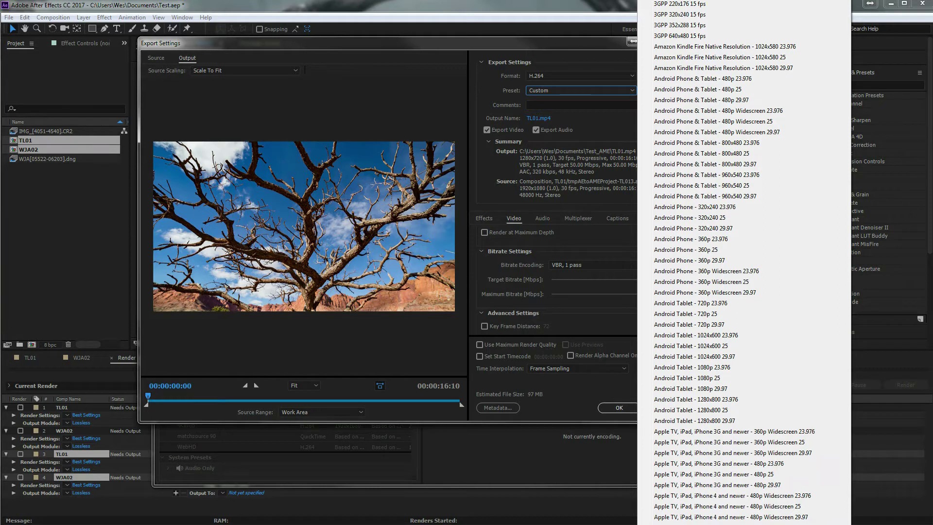
scroll(734, 262, down, 8)
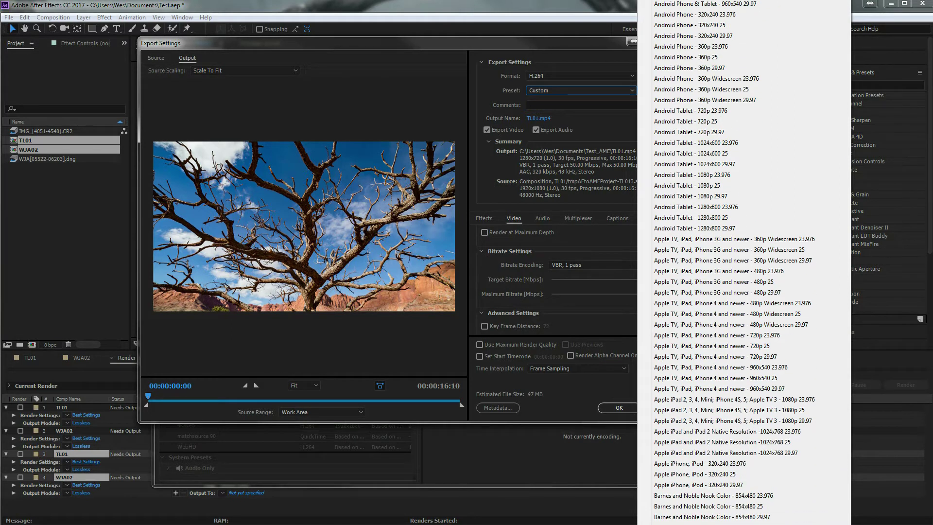
scroll(734, 263, down, 5)
click(680, 481)
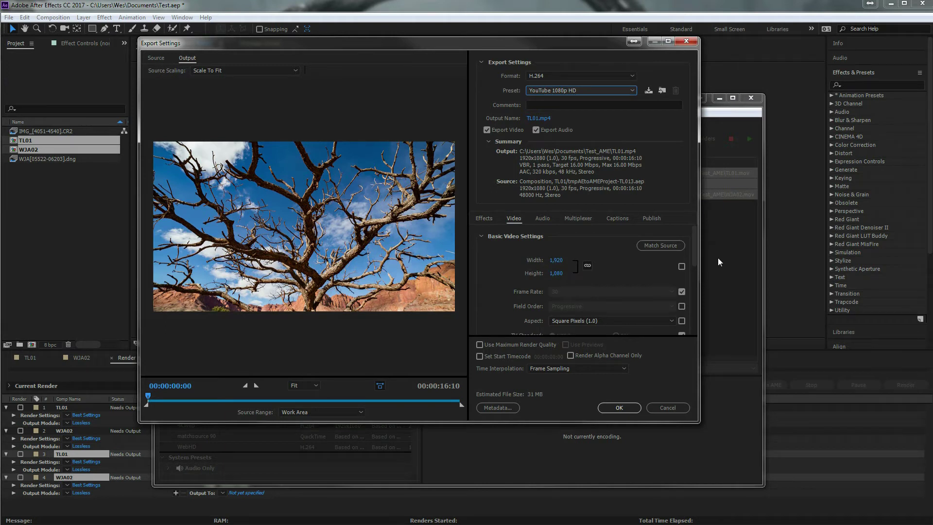
drag(695, 252, 696, 300)
scroll(673, 297, down, 1)
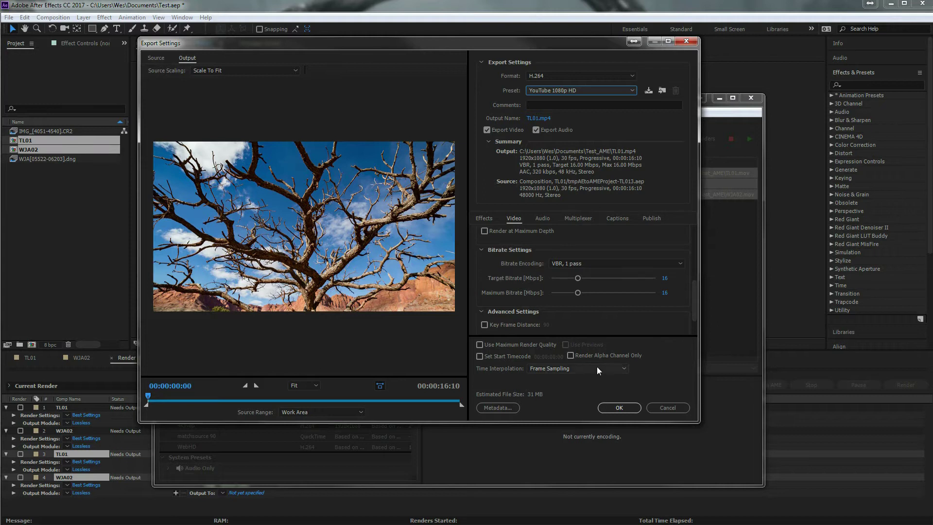
click(664, 278)
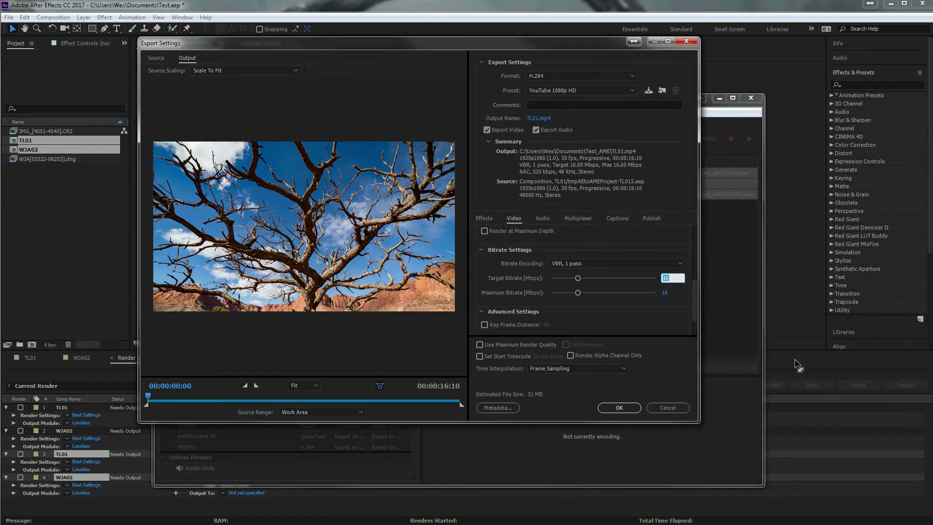
click(628, 408)
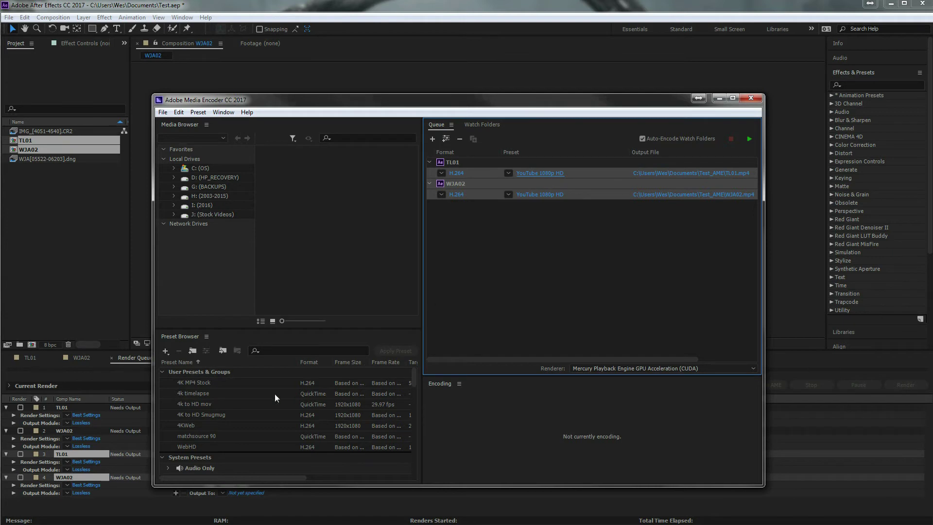
Replace WJA02's accidental 4k timelapse preset with YouTube 1080p HD from the Web Video > YouTube presets
drag(233, 398, 537, 196)
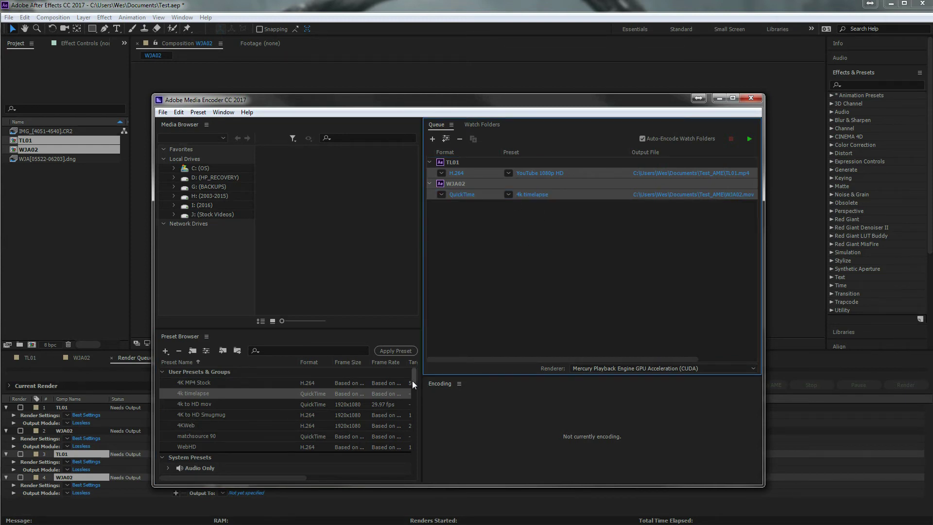
drag(412, 381, 412, 470)
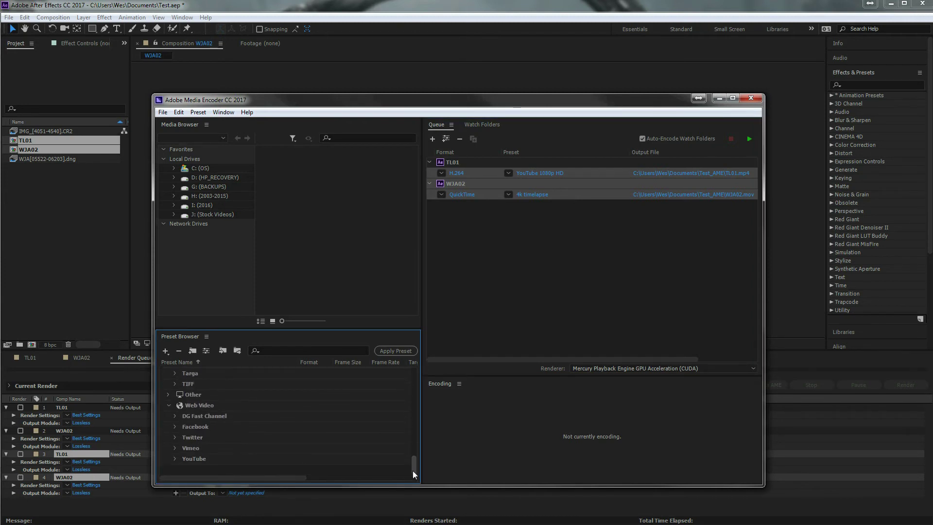
click(174, 458)
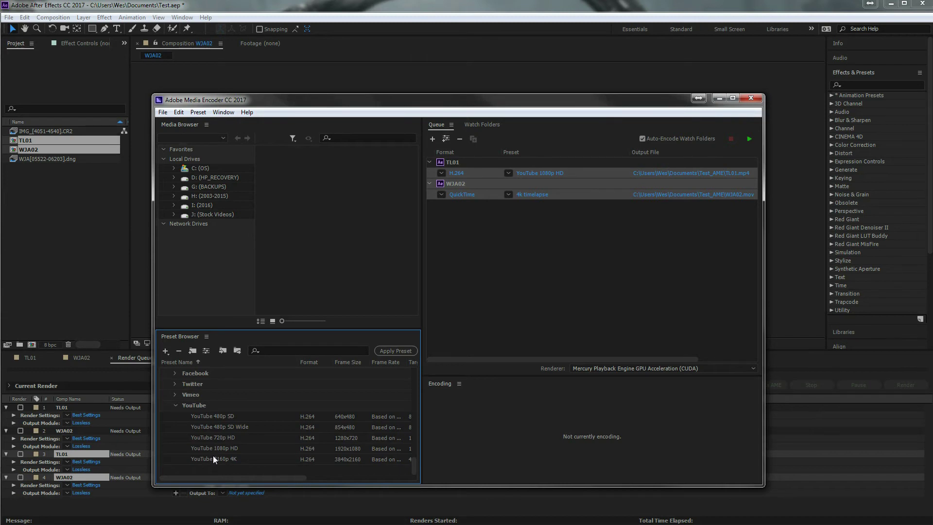
click(217, 449)
drag(218, 447, 532, 195)
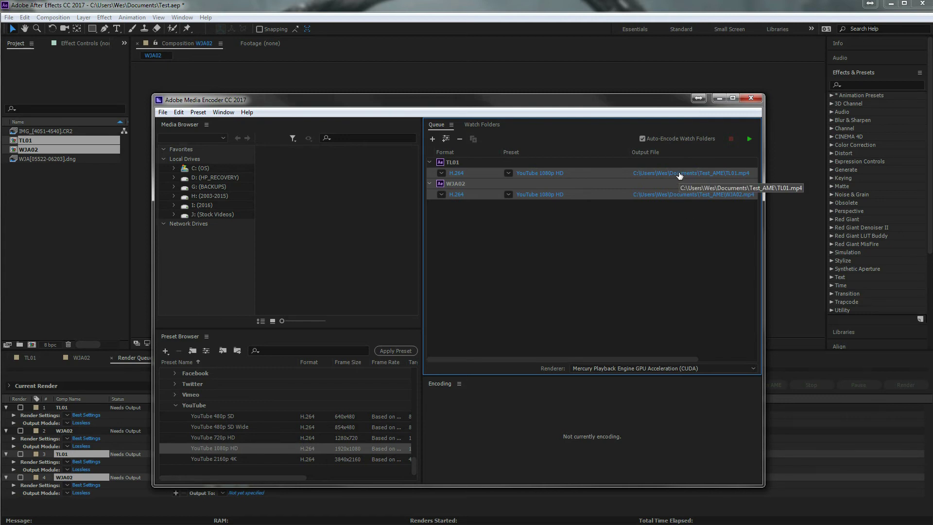
Save both outputs to the Stock Videos (J:) drive as J:\TL01.mp4 and J:\WJA02.mp4
click(680, 174)
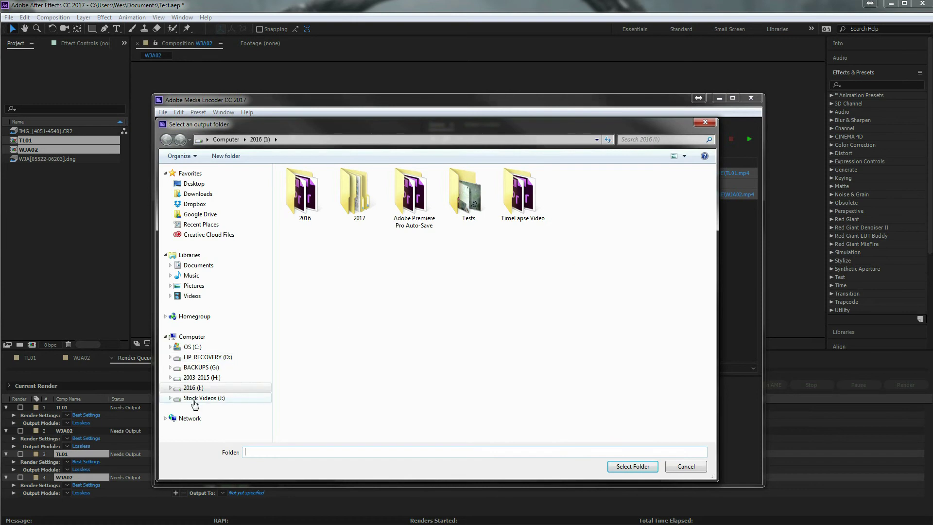
click(195, 400)
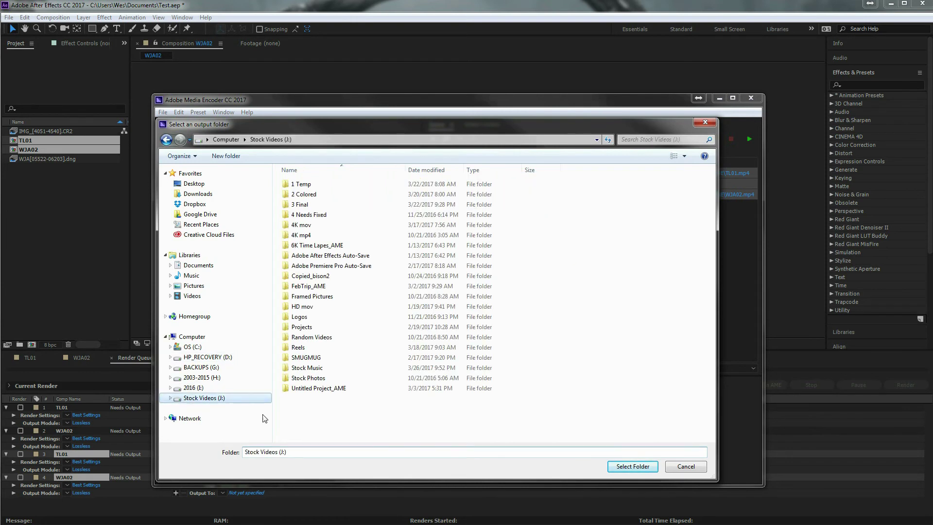
click(625, 467)
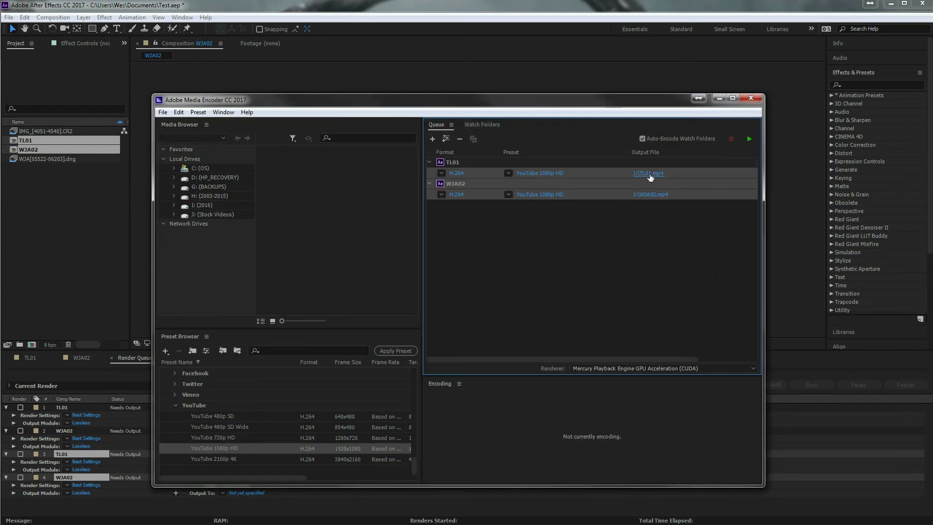
click(608, 219)
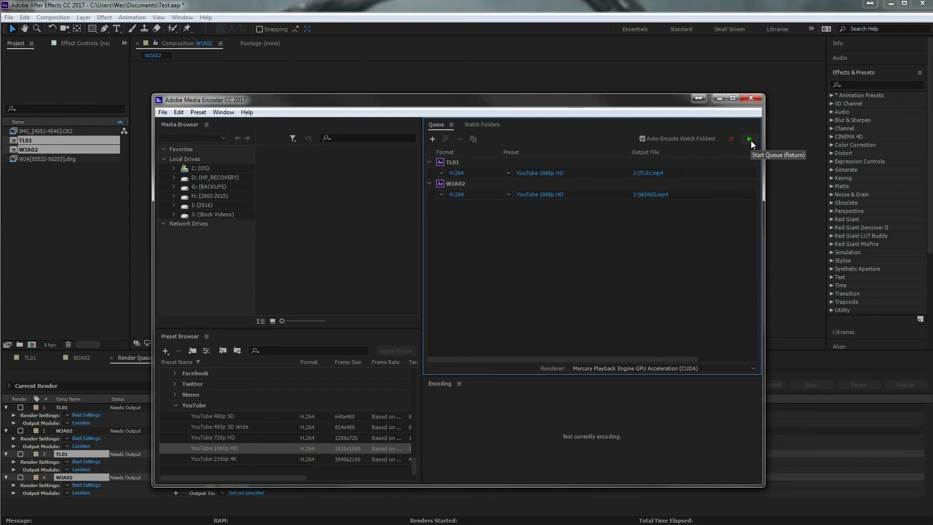
Start the Media Encoder queue so TL01 begins encoding, with WJA02 next
click(752, 141)
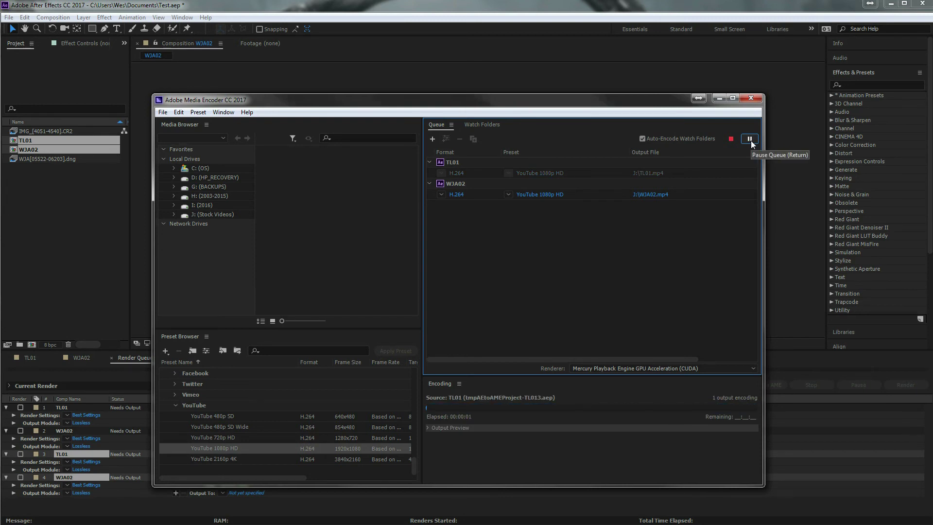